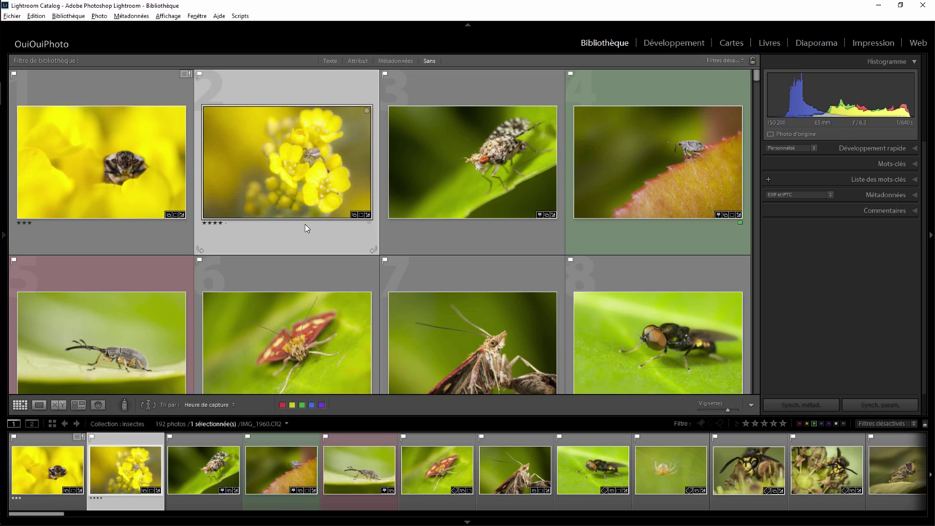
Set the Library grid style to Cellules agrandies (expanded cells) via the Affichage menu.
{"action": "left_click", "coordinate": [174, 16]}
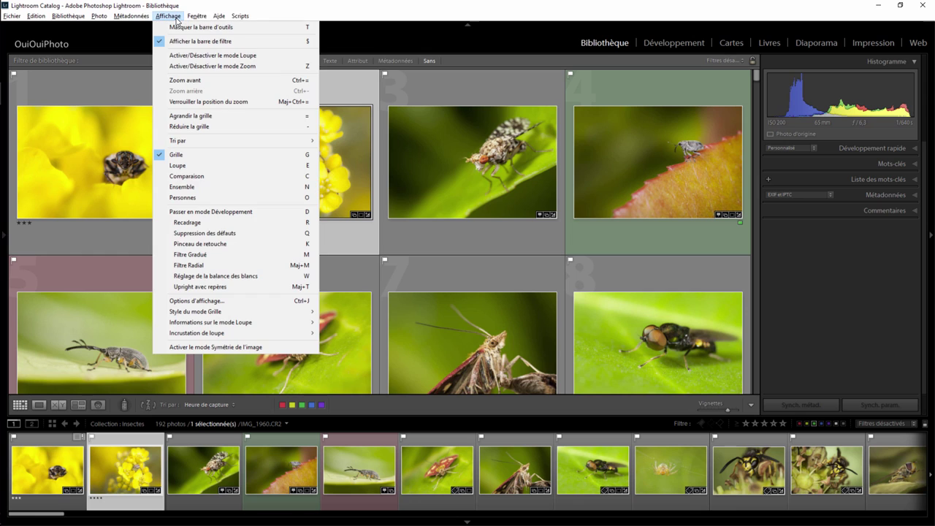
{"action": "mouse_move", "coordinate": [196, 312]}
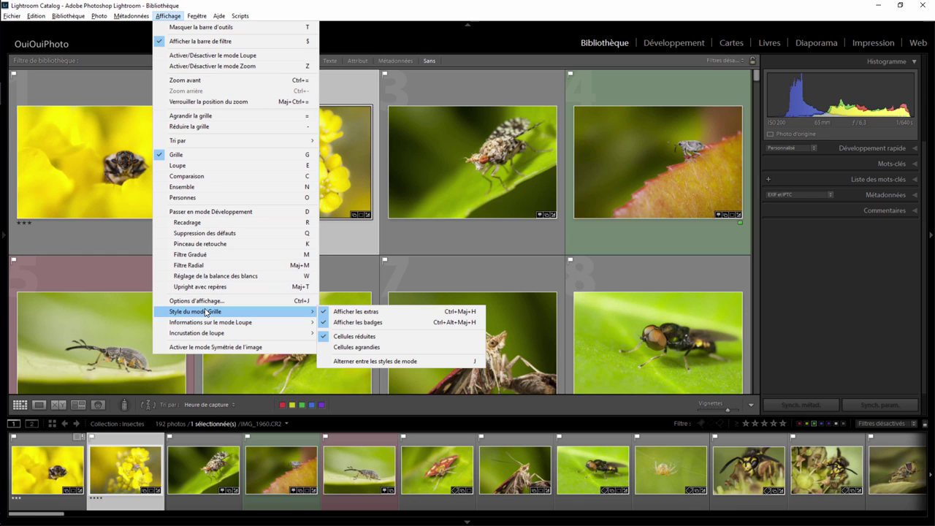
{"action": "left_click", "coordinate": [348, 348]}
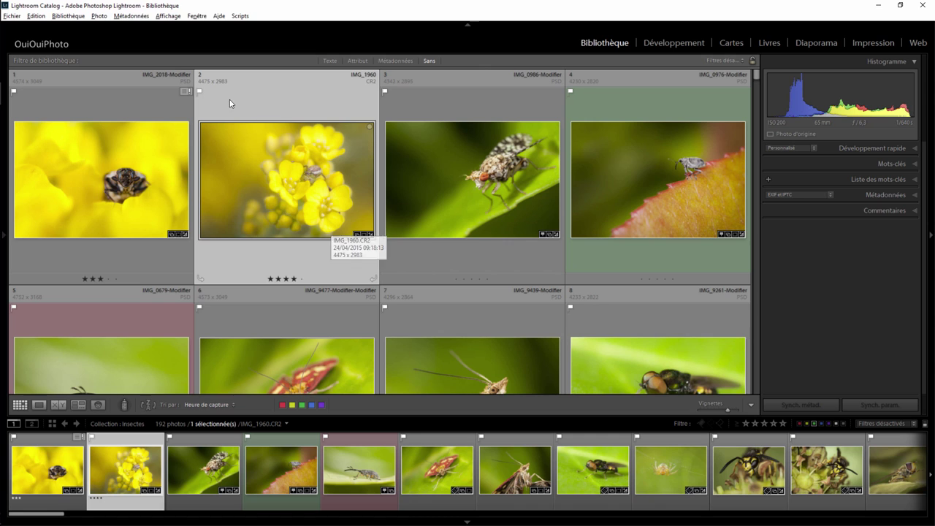
Open Library display options, glance at the Mode Loupe settings, then return to Mode Grille.
{"action": "left_click", "coordinate": [167, 17]}
{"action": "left_click", "coordinate": [218, 300]}
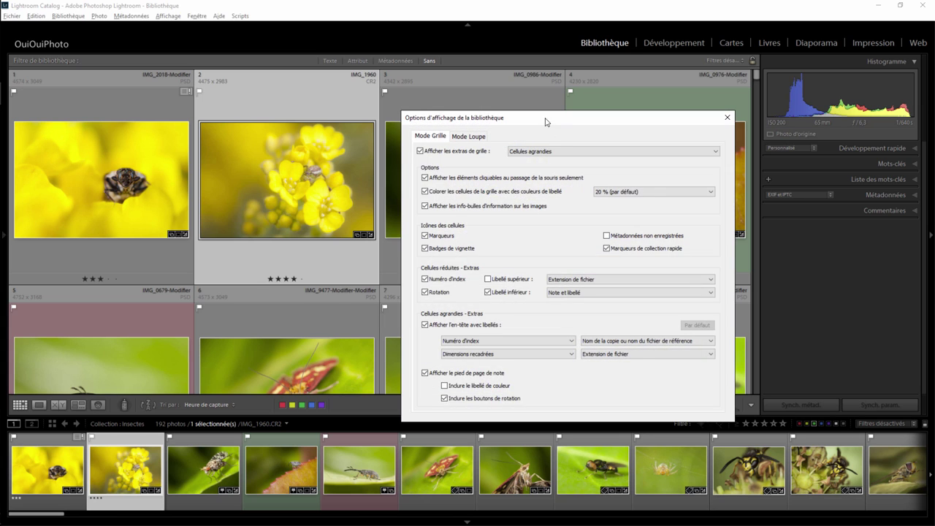
{"action": "left_click_drag", "start_coordinate": [551, 122], "coordinate": [531, 92]}
{"action": "left_click", "coordinate": [479, 108]}
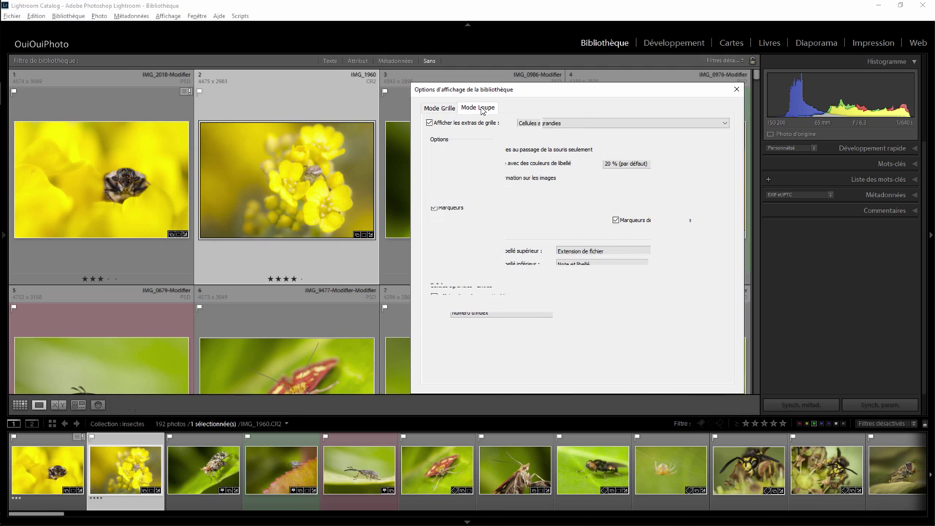
{"action": "left_click", "coordinate": [439, 108]}
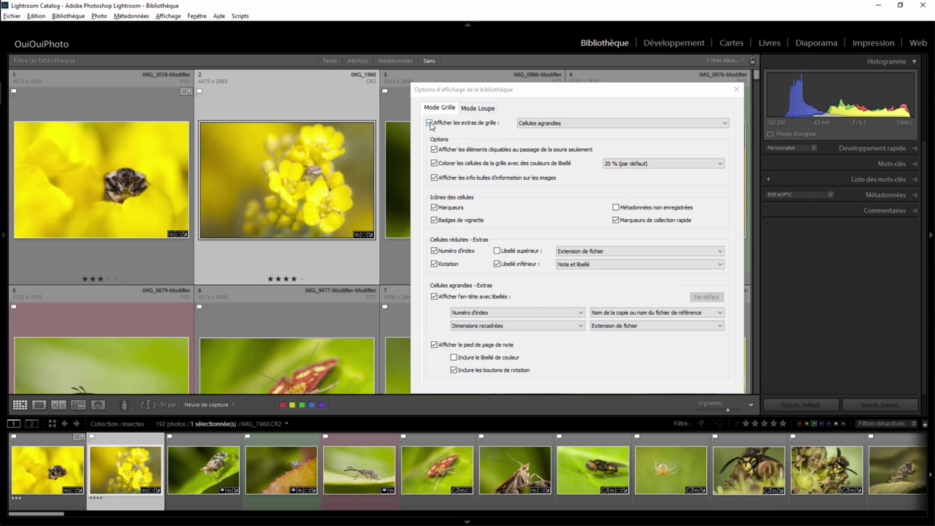
Keep grid extras enabled and set the cell style to Cellules réduites (compact cells).
{"action": "left_click", "coordinate": [430, 124]}
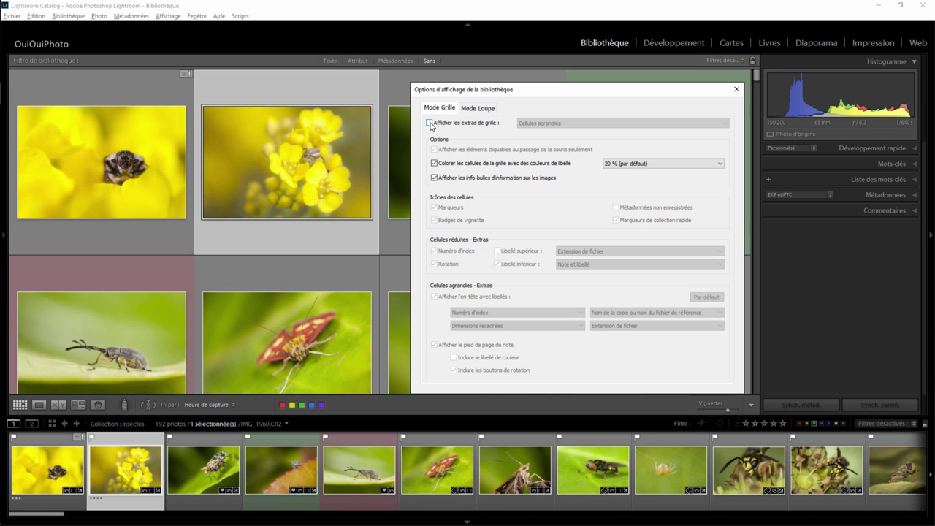
{"action": "left_click", "coordinate": [430, 123]}
{"action": "left_click", "coordinate": [430, 124]}
{"action": "left_click", "coordinate": [589, 125]}
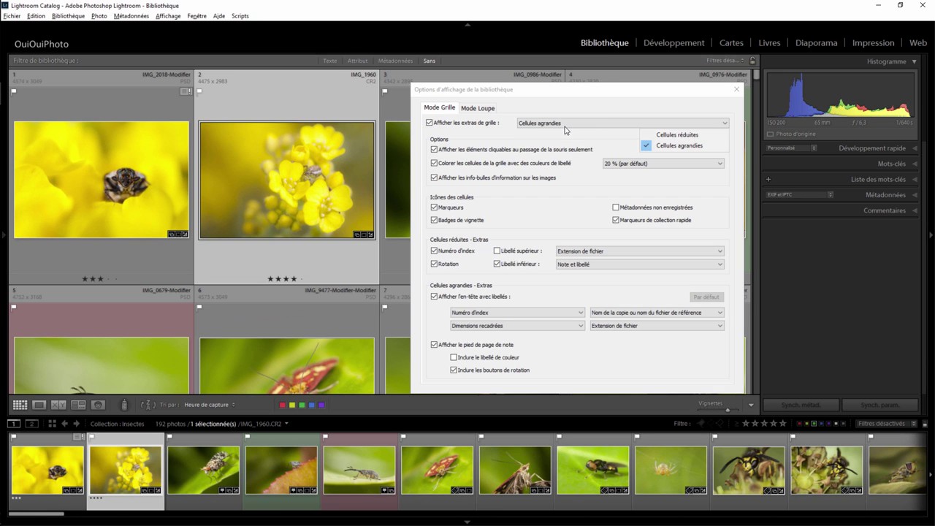
{"action": "left_click", "coordinate": [666, 138]}
{"action": "left_click", "coordinate": [640, 122]}
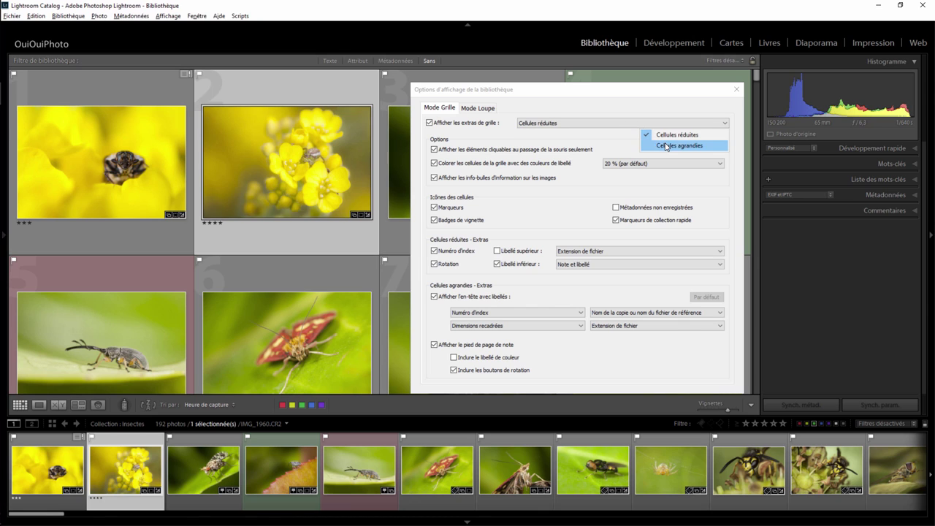
{"action": "left_click", "coordinate": [666, 145]}
{"action": "mouse_move", "coordinate": [286, 162]}
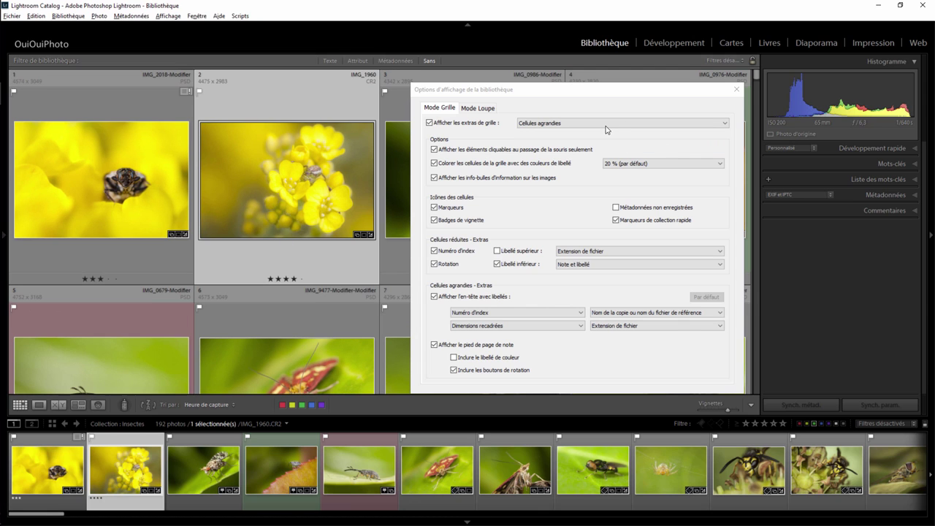
{"action": "left_click", "coordinate": [607, 125]}
{"action": "left_click", "coordinate": [662, 138]}
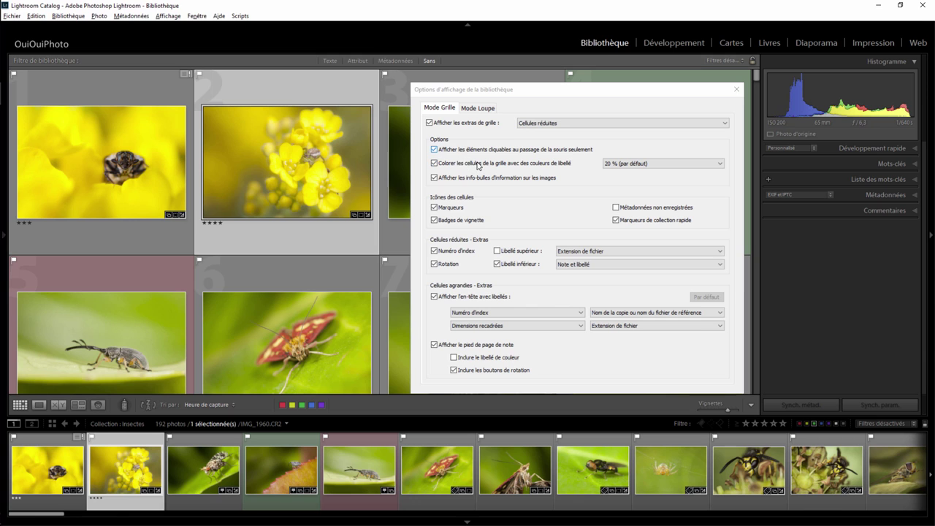
{"action": "left_click_drag", "start_coordinate": [542, 98], "coordinate": [595, 150]}
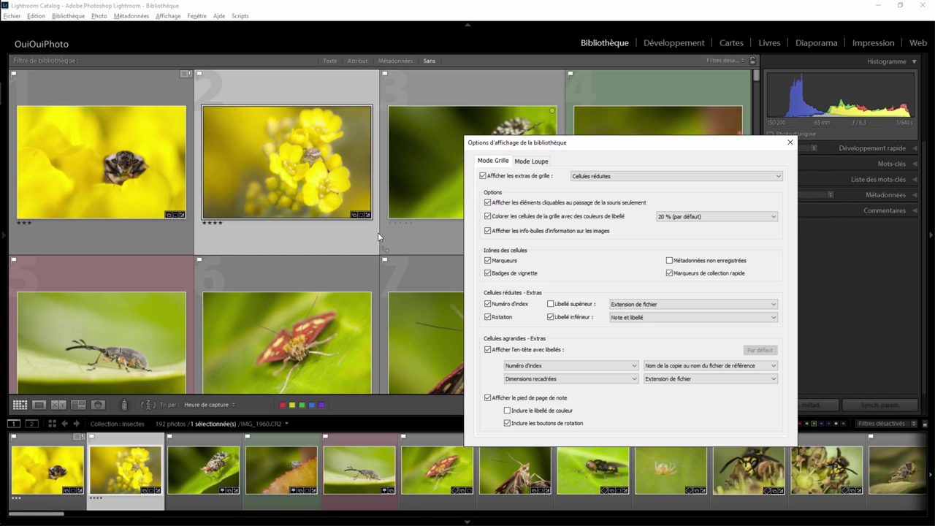
{"action": "mouse_move", "coordinate": [332, 243]}
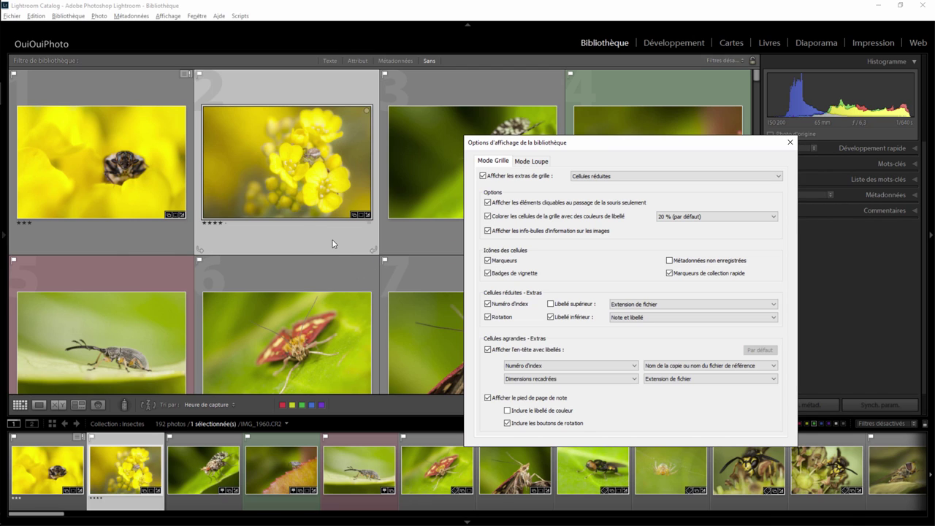
{"action": "left_click", "coordinate": [487, 202]}
{"action": "left_click", "coordinate": [489, 203]}
{"action": "mouse_move", "coordinate": [645, 145]}
{"action": "left_mouse_down"}
{"action": "mouse_move", "coordinate": [657, 255]}
{"action": "mouse_move", "coordinate": [671, 285]}
{"action": "left_mouse_up"}
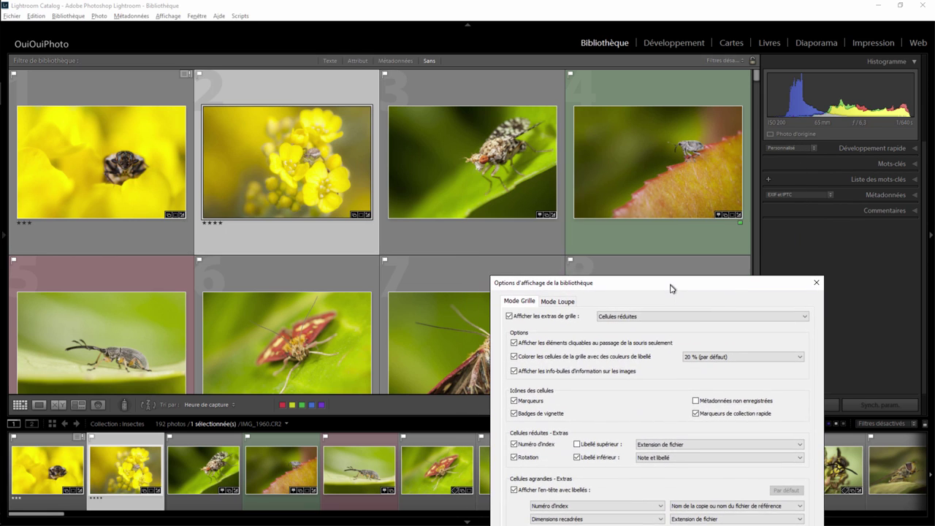
{"action": "left_click", "coordinate": [646, 94]}
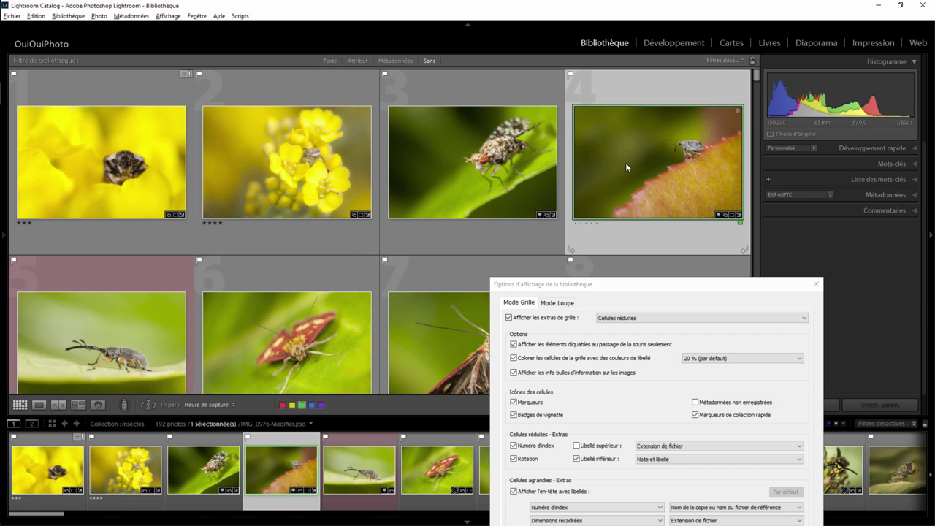
{"action": "left_click", "coordinate": [162, 274]}
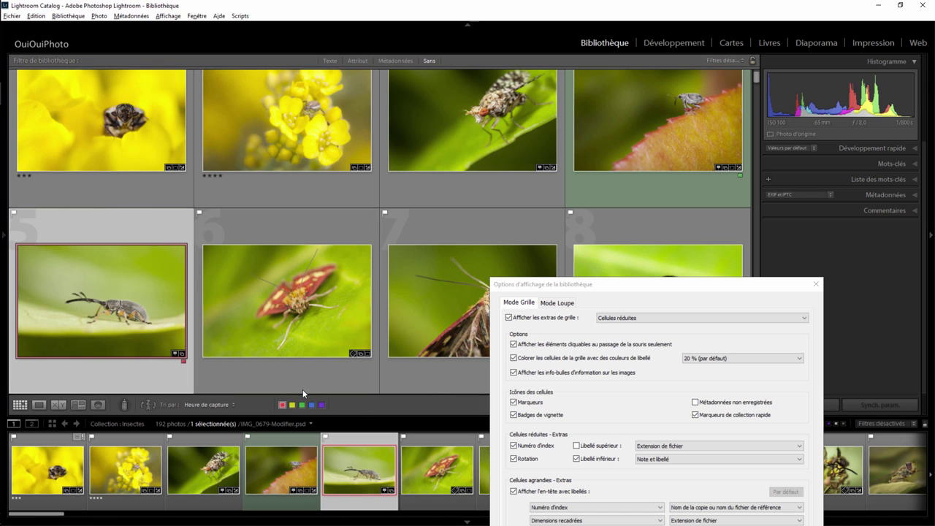
{"action": "left_click", "coordinate": [513, 203]}
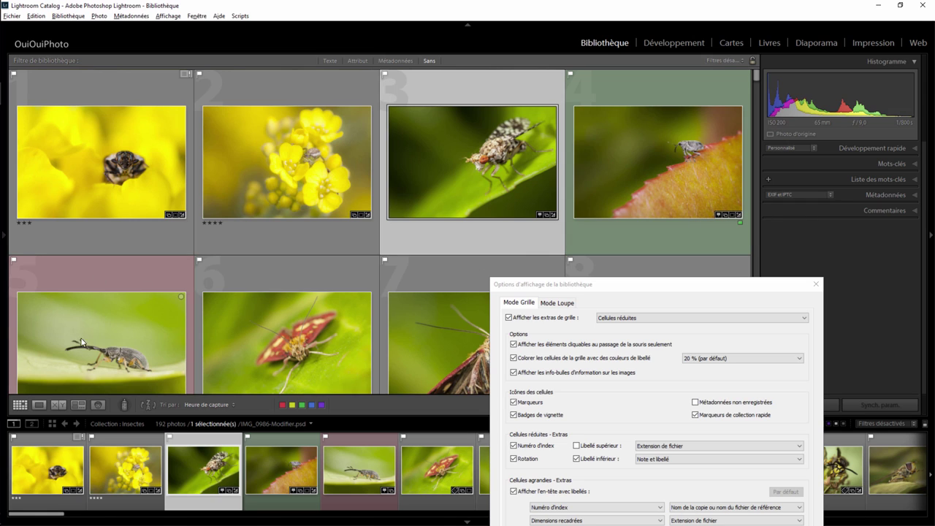
{"action": "left_click", "coordinate": [514, 359]}
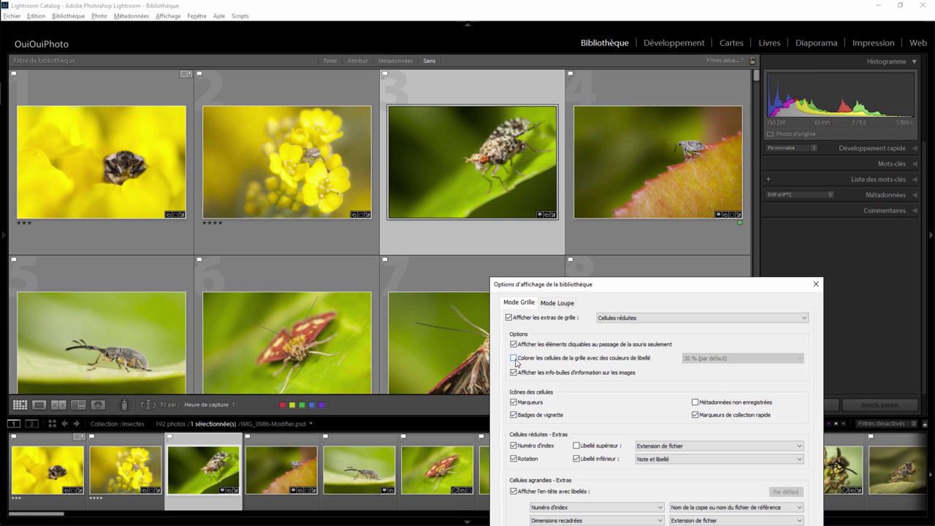
{"action": "left_click", "coordinate": [515, 358]}
{"action": "left_click", "coordinate": [514, 359]}
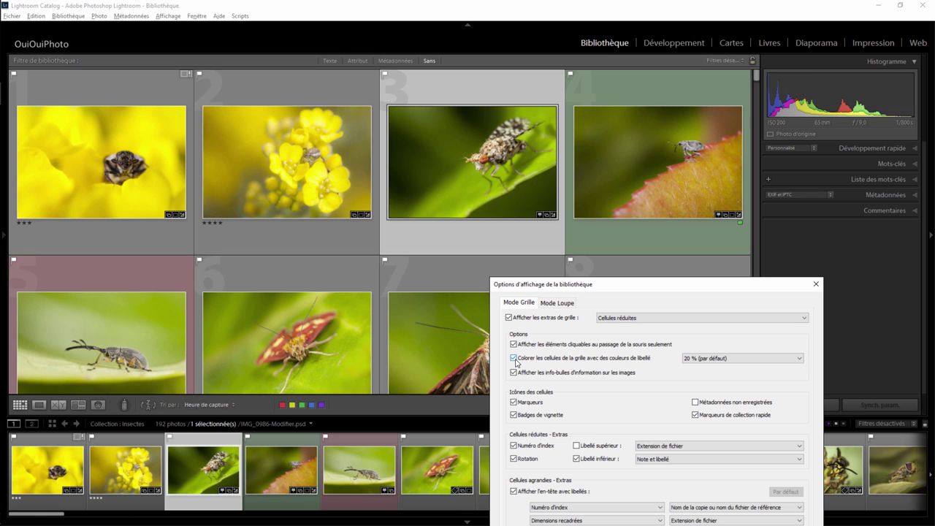
{"action": "left_click", "coordinate": [514, 359]}
{"action": "left_click", "coordinate": [796, 359]}
{"action": "left_click", "coordinate": [749, 401]}
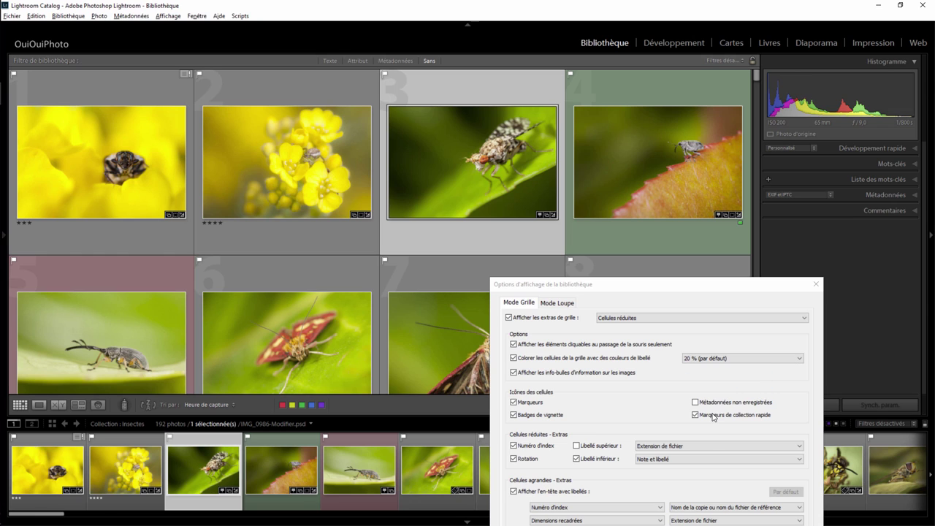
{"action": "mouse_move", "coordinate": [286, 325]}
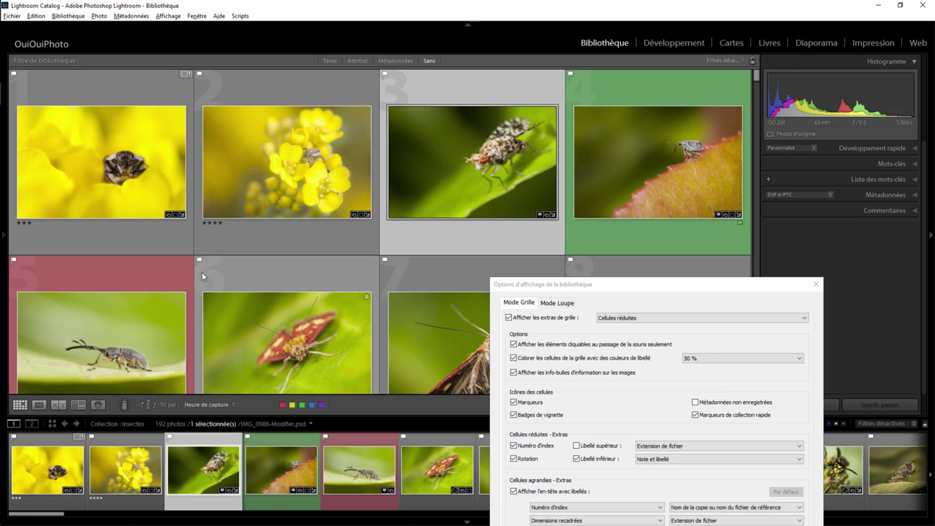
{"action": "left_click", "coordinate": [767, 359]}
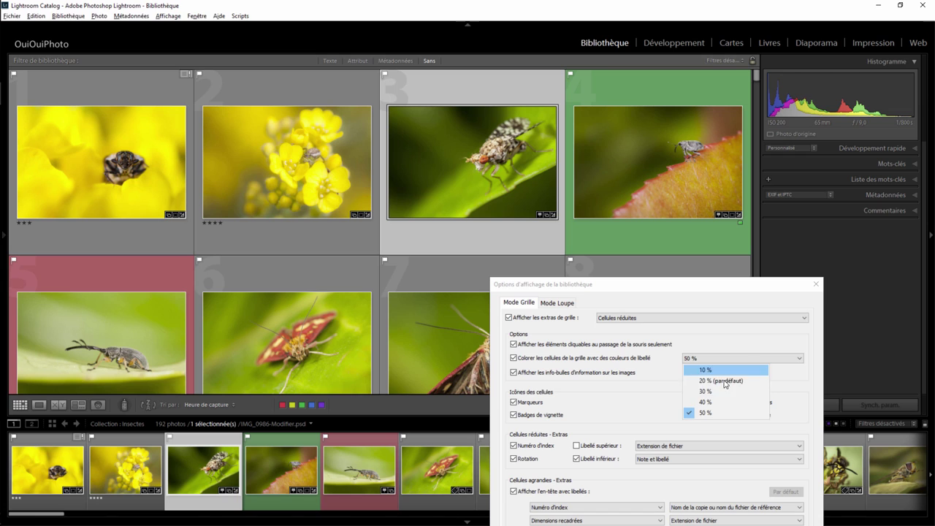
{"action": "left_click", "coordinate": [714, 380]}
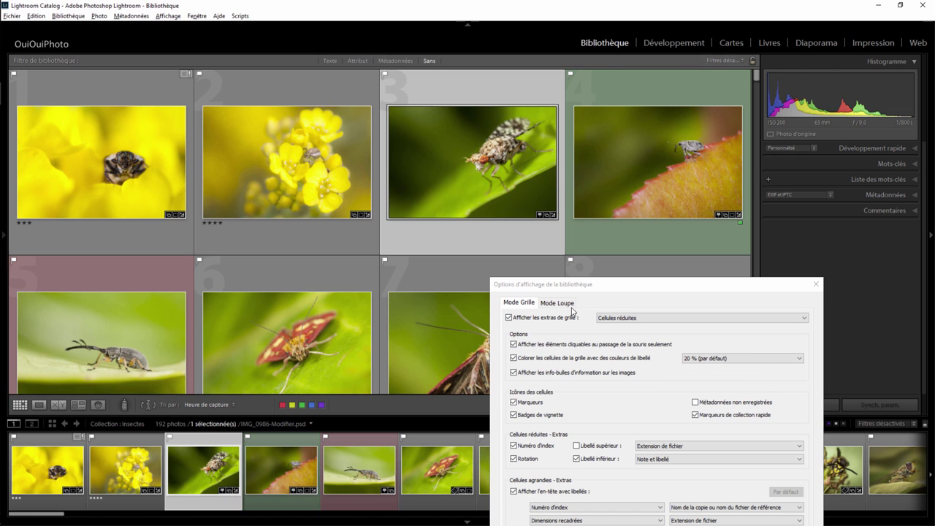
{"action": "left_click_drag", "start_coordinate": [617, 285], "coordinate": [611, 224]}
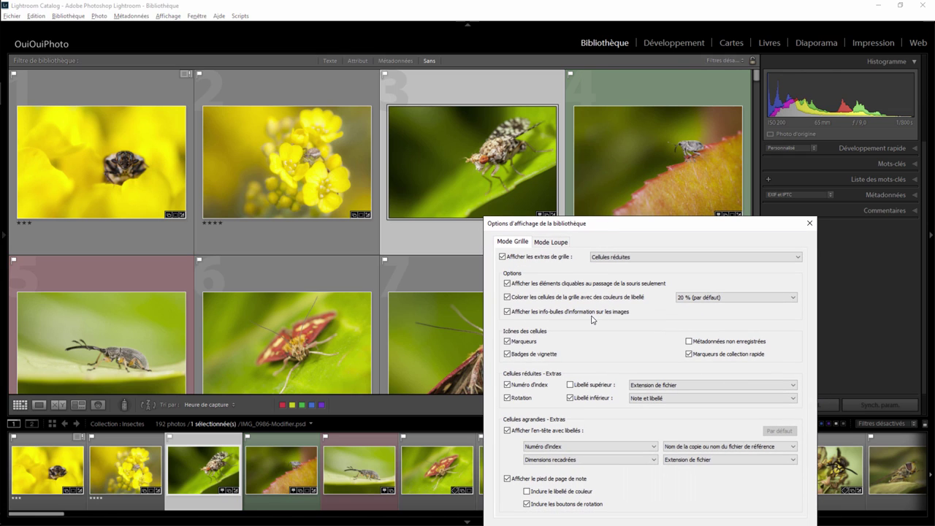
{"action": "left_click", "coordinate": [509, 312]}
{"action": "left_click", "coordinate": [508, 312]}
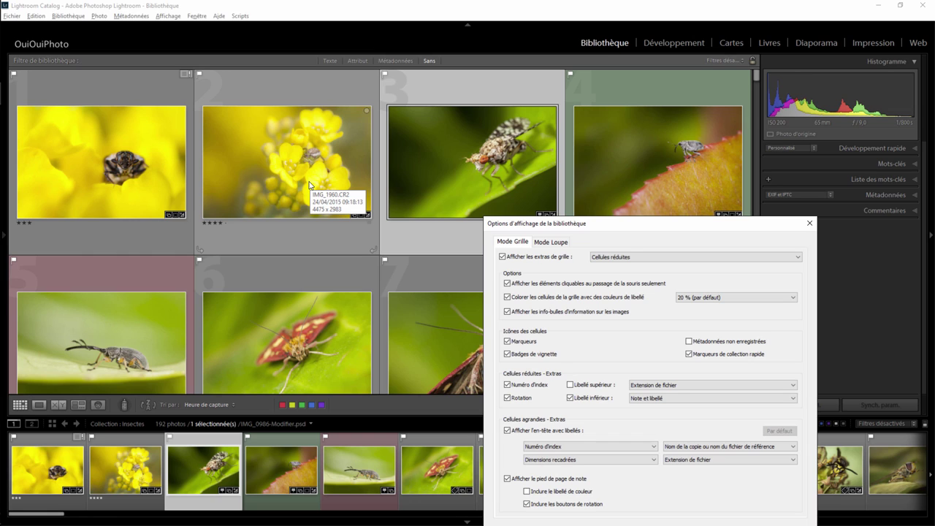
{"action": "left_click", "coordinate": [507, 312]}
{"action": "mouse_move", "coordinate": [287, 163]}
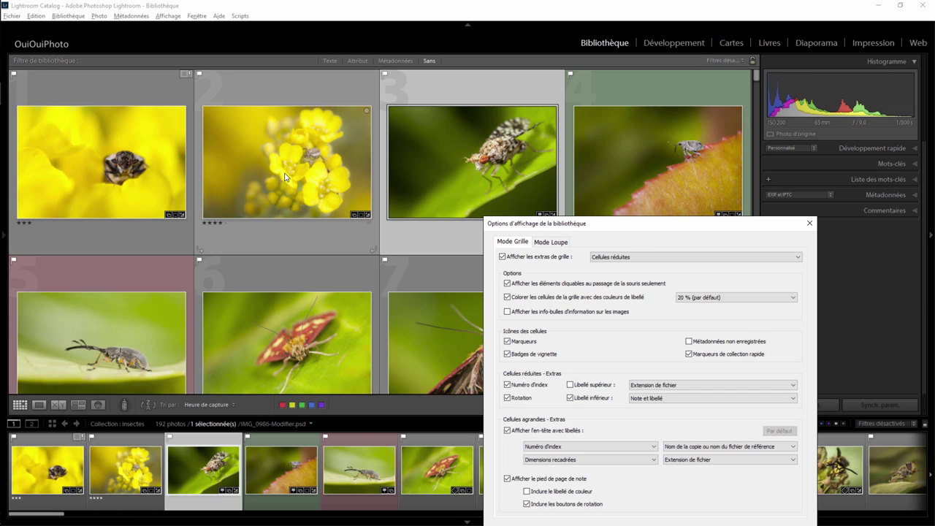
{"action": "left_click", "coordinate": [508, 312]}
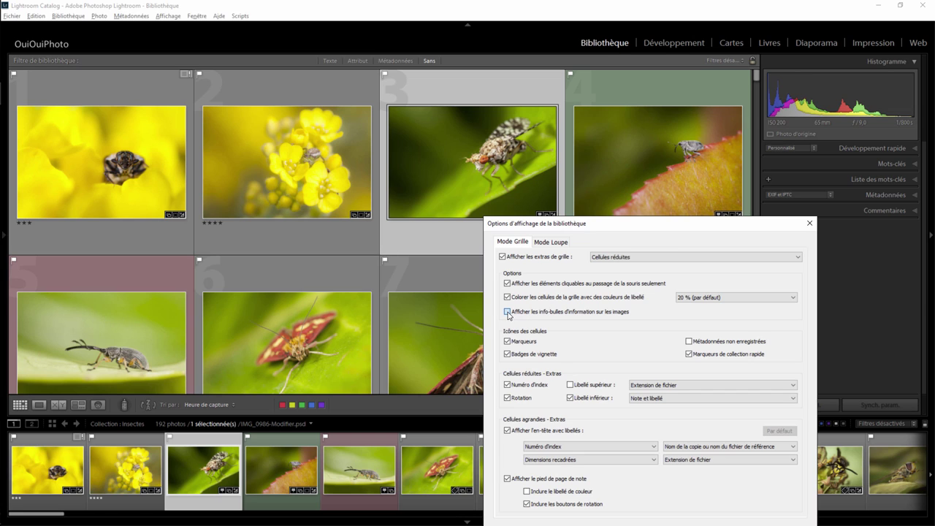
{"action": "mouse_move", "coordinate": [618, 228]}
{"action": "left_mouse_down"}
{"action": "mouse_move", "coordinate": [635, 181]}
{"action": "mouse_move", "coordinate": [558, 258]}
{"action": "left_mouse_up"}
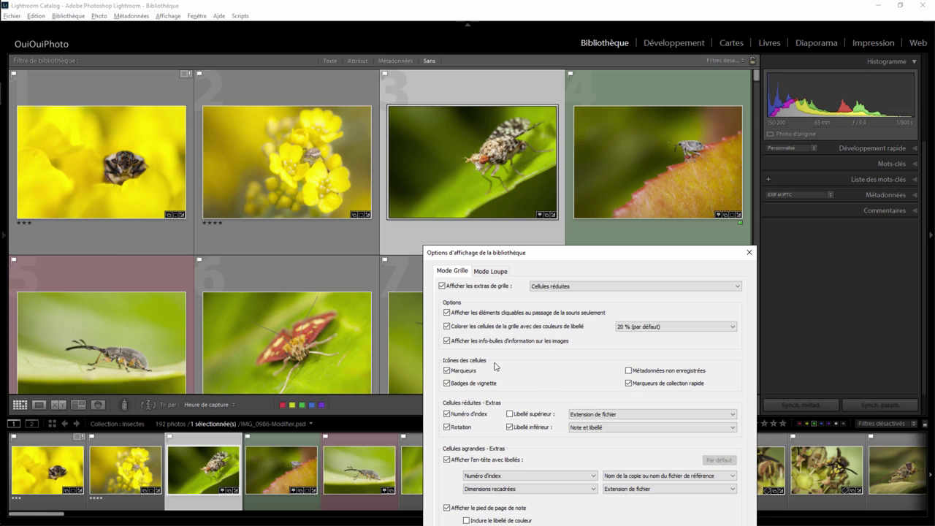
Try the flag marker and thumbnail badge options, leaving thumbnail badges shown.
{"action": "left_click", "coordinate": [448, 371]}
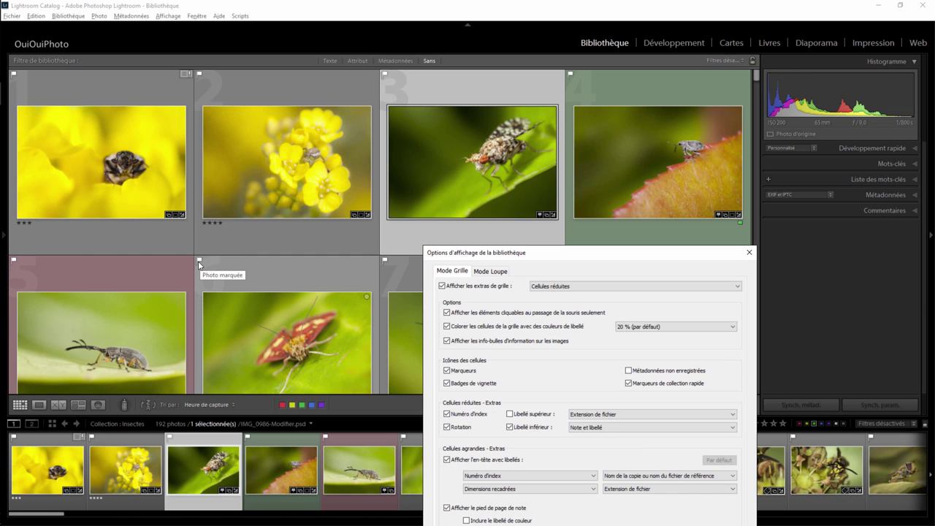
{"action": "left_click", "coordinate": [447, 384]}
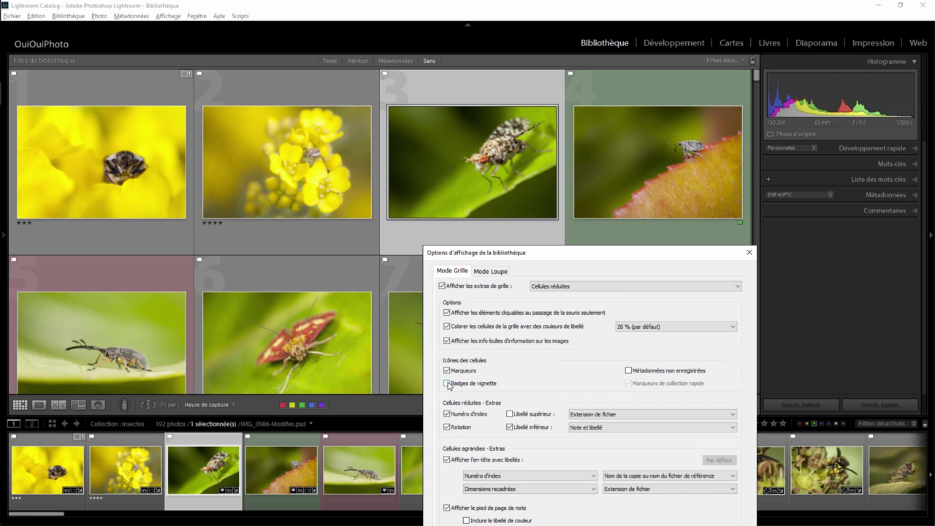
{"action": "left_click", "coordinate": [447, 384]}
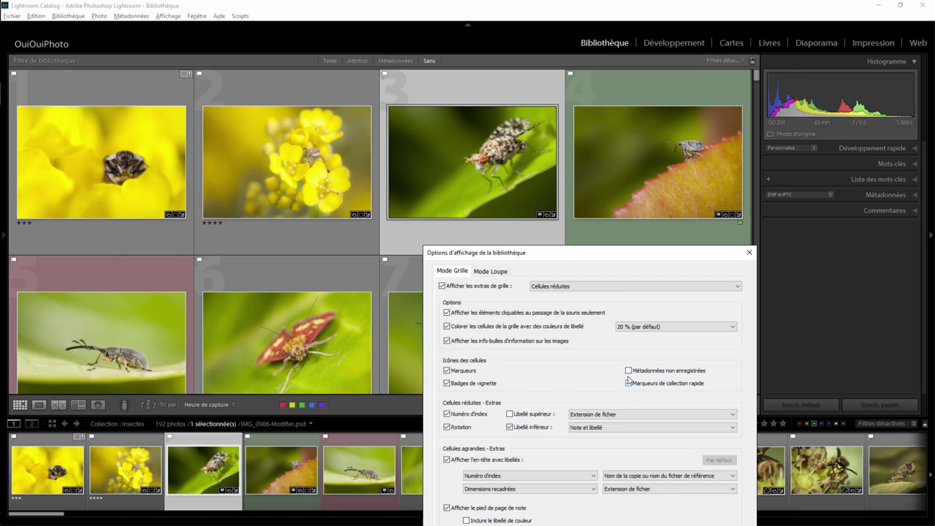
Turn off Unsaved Metadata icons while keeping Quick Collection Markers on.
{"action": "left_click", "coordinate": [629, 371]}
{"action": "left_click", "coordinate": [628, 371]}
{"action": "left_click", "coordinate": [629, 372]}
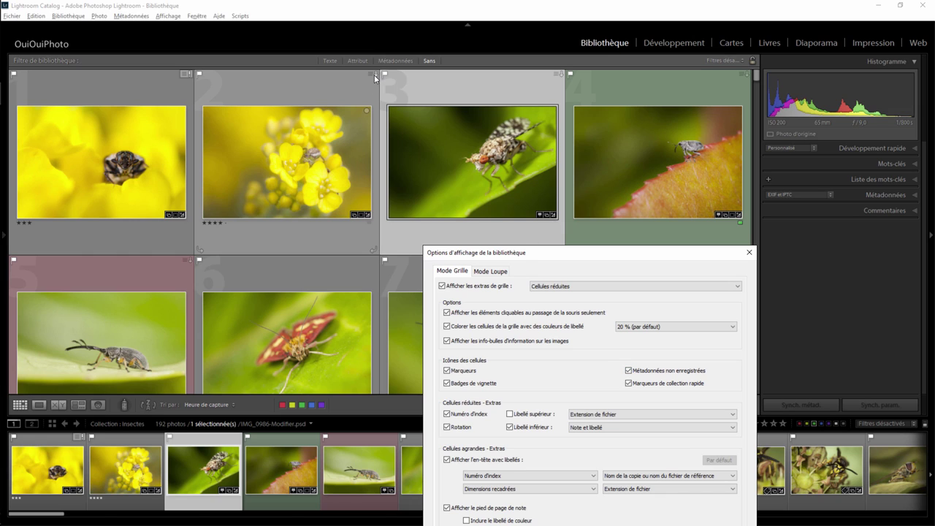
{"action": "mouse_move", "coordinate": [375, 75]}
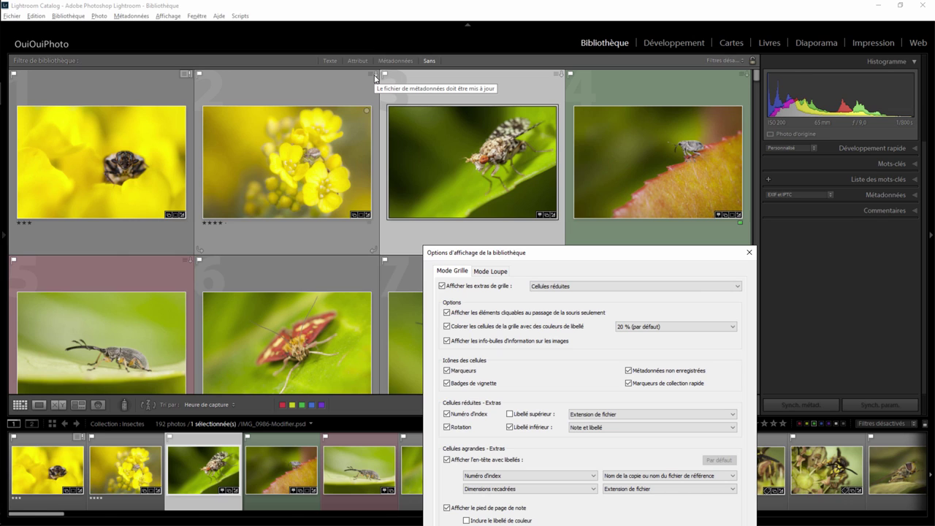
{"action": "left_click", "coordinate": [629, 370]}
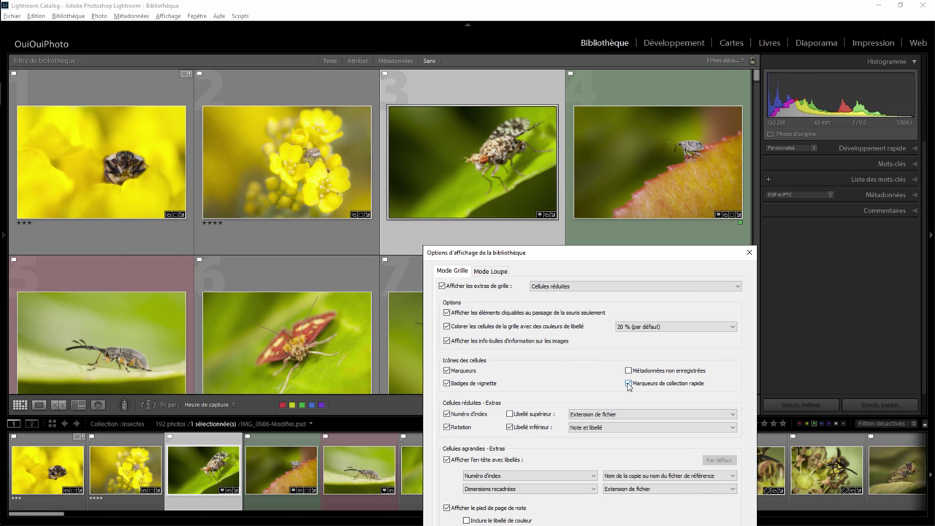
{"action": "left_click", "coordinate": [628, 384]}
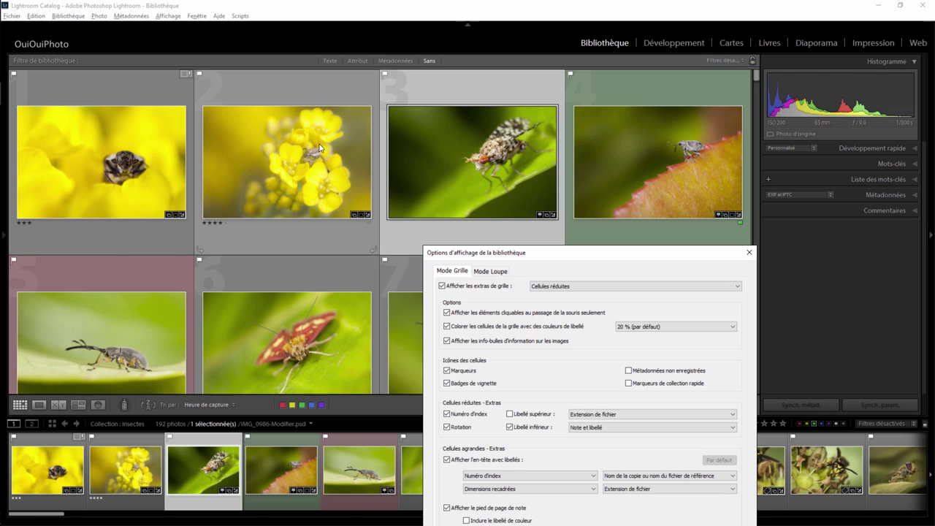
{"action": "left_click", "coordinate": [629, 384]}
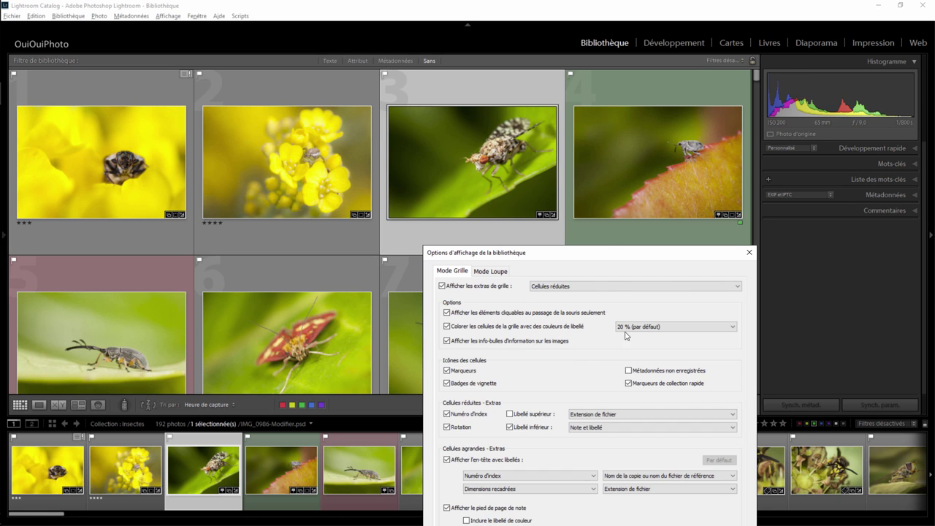
{"action": "left_click_drag", "start_coordinate": [606, 256], "coordinate": [604, 210]}
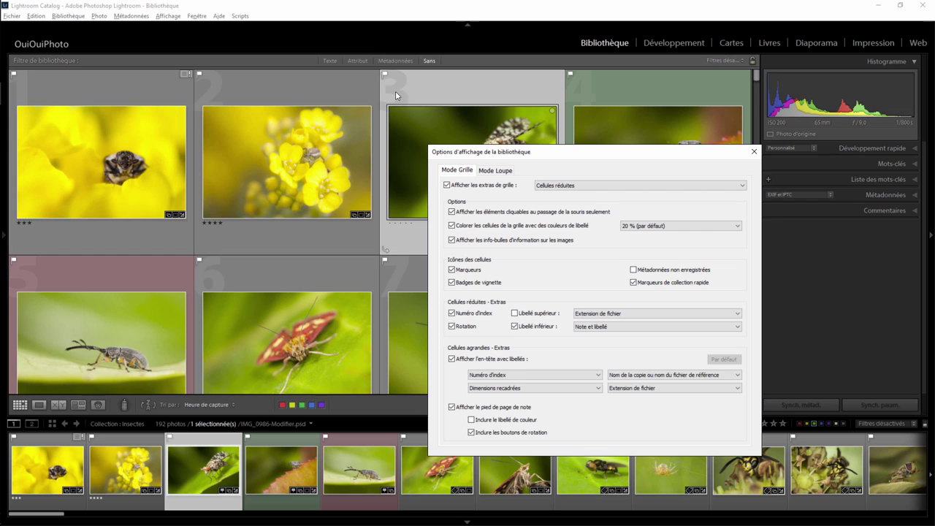
{"action": "left_click", "coordinate": [452, 313]}
{"action": "left_click", "coordinate": [453, 314]}
{"action": "left_click", "coordinate": [452, 327]}
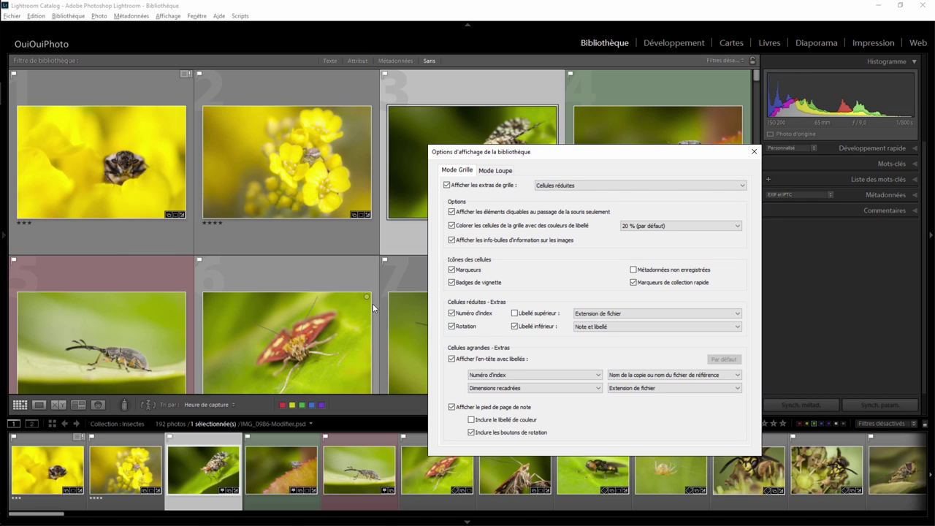
{"action": "left_click", "coordinate": [452, 326]}
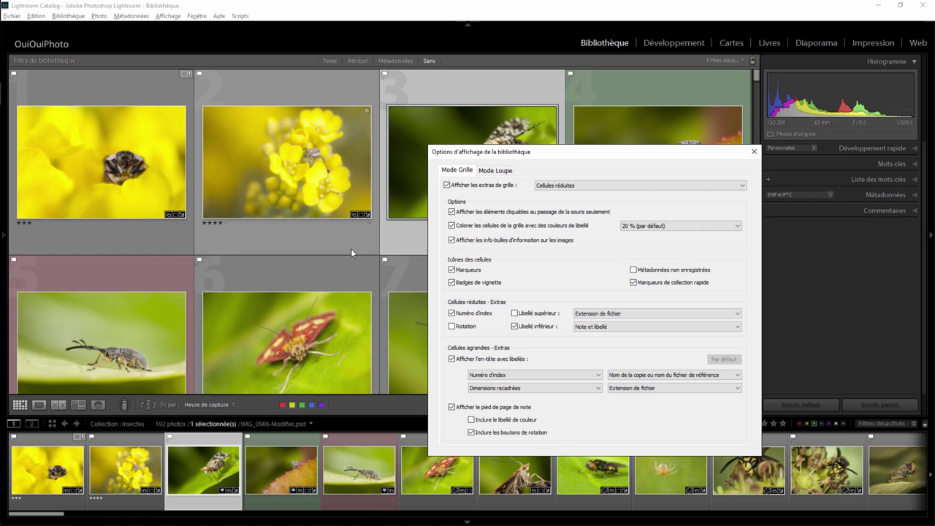
{"action": "left_click", "coordinate": [451, 326]}
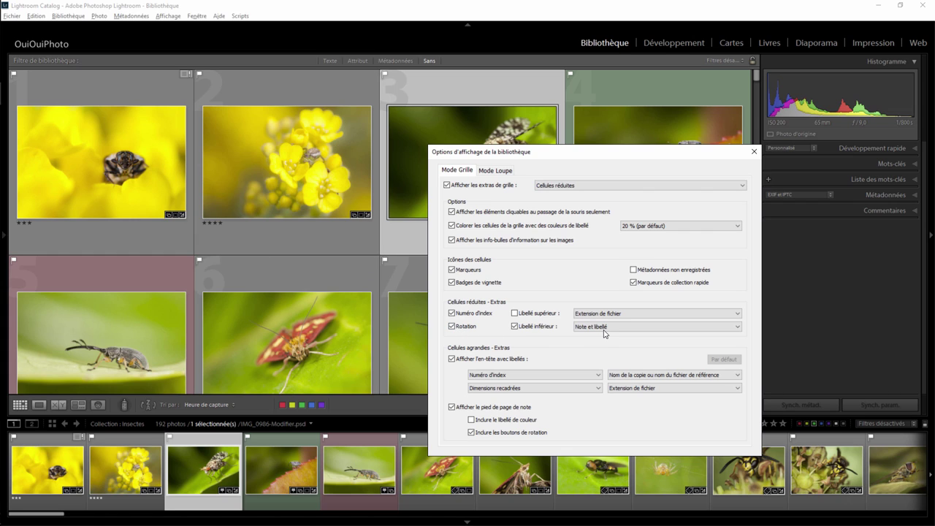
{"action": "mouse_move", "coordinate": [286, 162]}
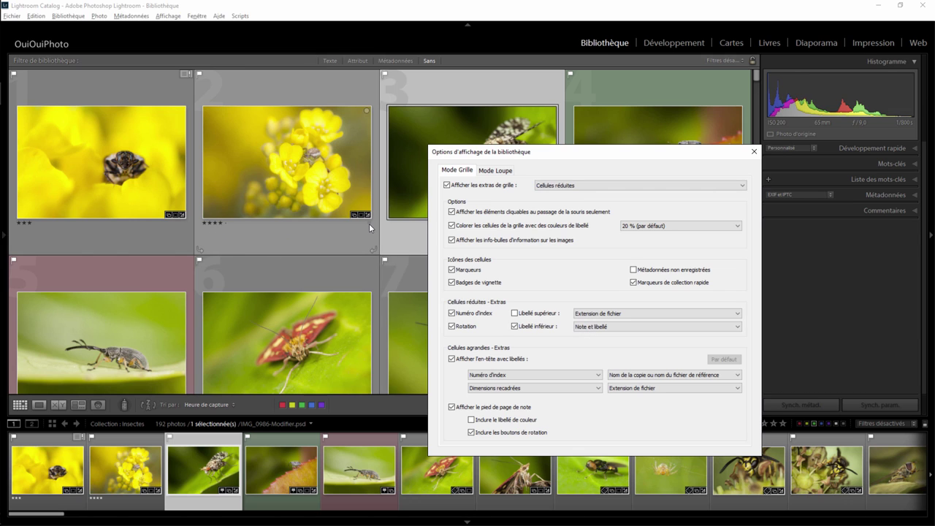
Set the compact cells' bottom label to Exposure and ISO and top label to File Name.
{"action": "left_click", "coordinate": [633, 328]}
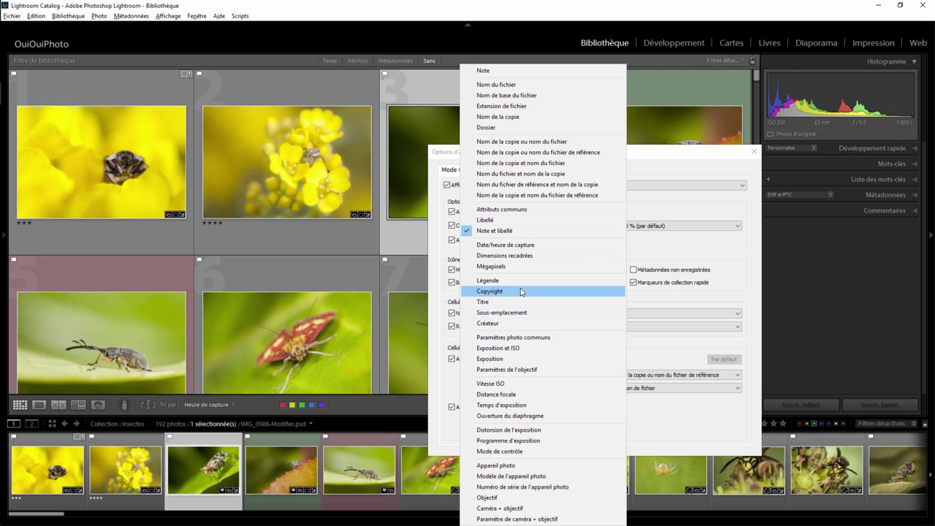
{"action": "left_click", "coordinate": [520, 349]}
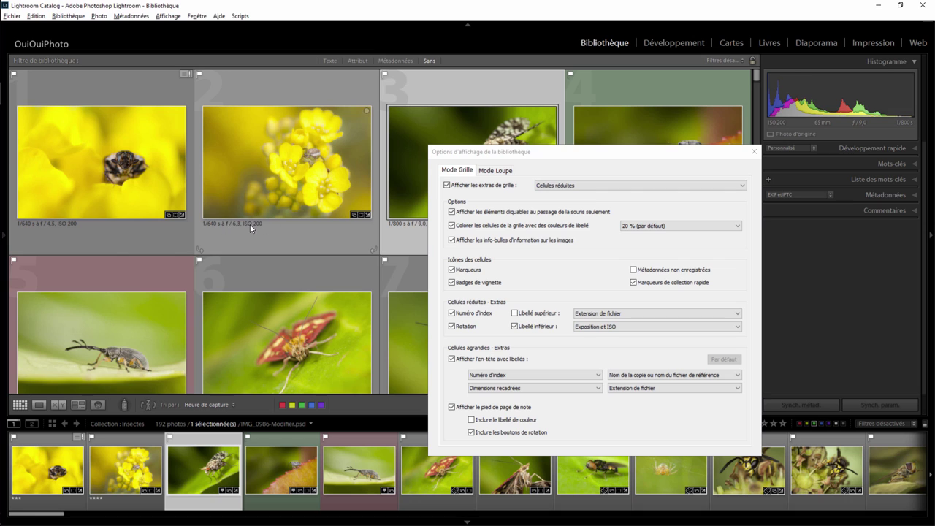
{"action": "left_click", "coordinate": [515, 313]}
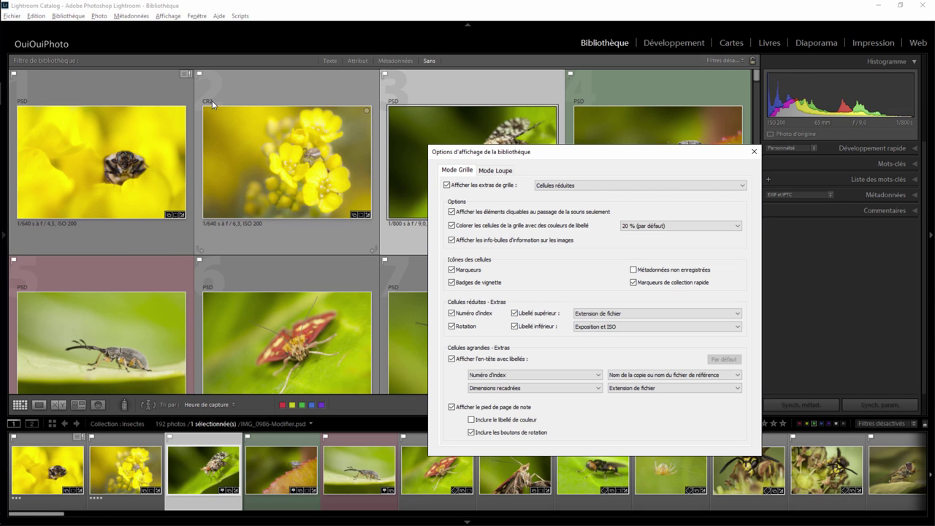
{"action": "left_click", "coordinate": [618, 316]}
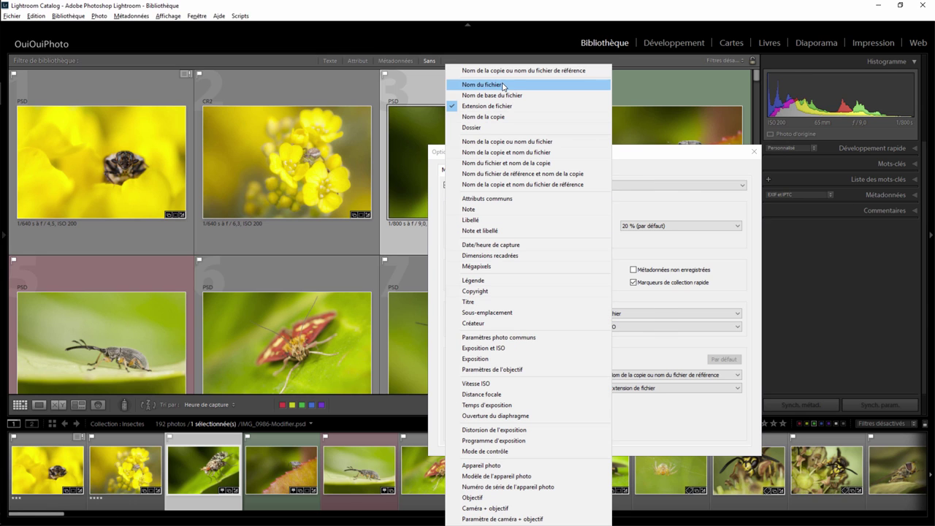
{"action": "left_click", "coordinate": [482, 84]}
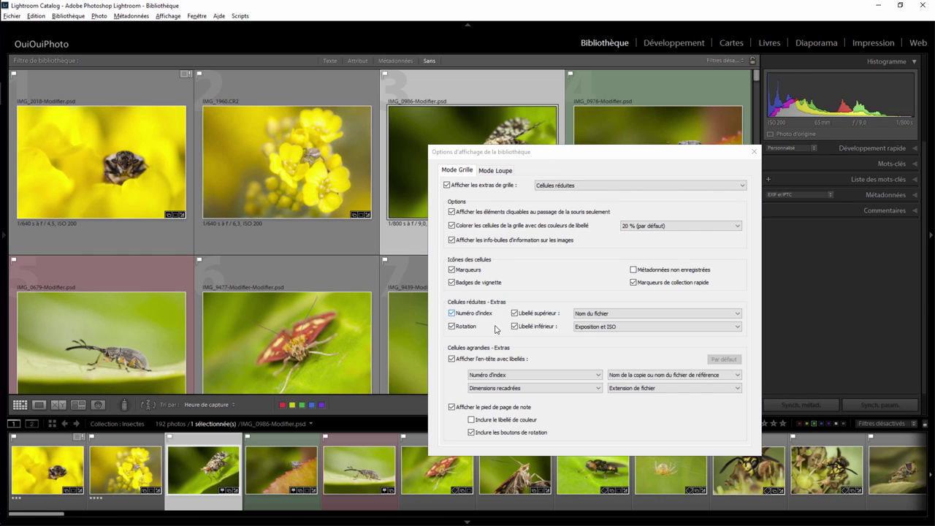
Set grid extras to Expanded Cells with Show Header with Labels left checked.
{"action": "left_click", "coordinate": [586, 185]}
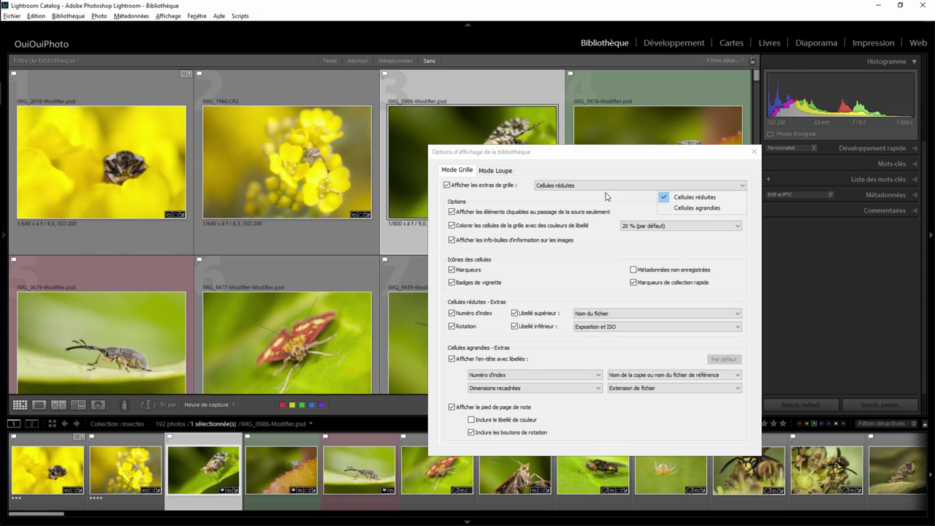
{"action": "left_click", "coordinate": [684, 212]}
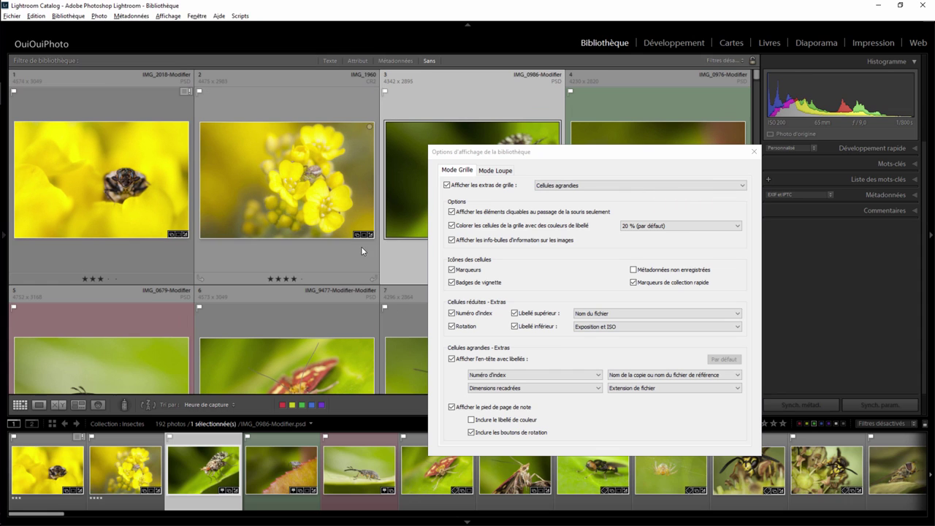
{"action": "left_click", "coordinate": [452, 359]}
{"action": "left_click", "coordinate": [452, 359]}
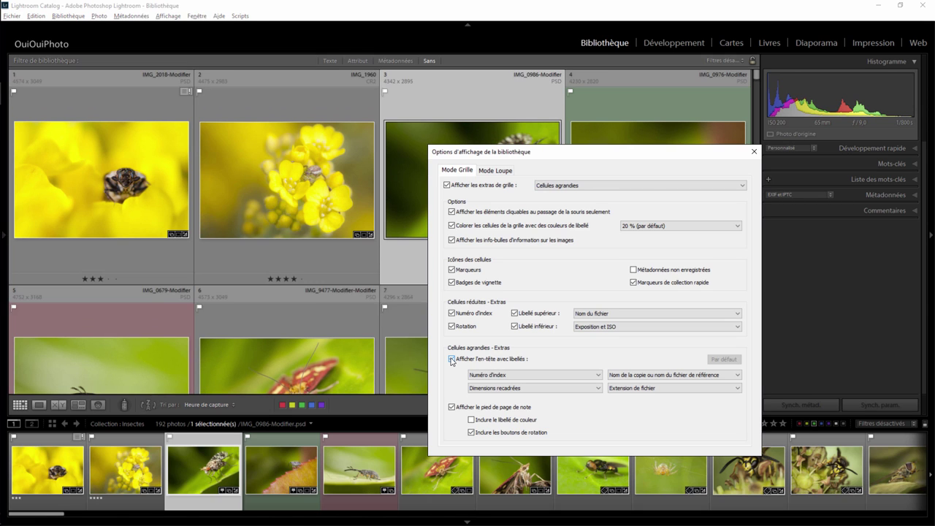
{"action": "left_click", "coordinate": [451, 360]}
{"action": "mouse_move", "coordinate": [286, 176]}
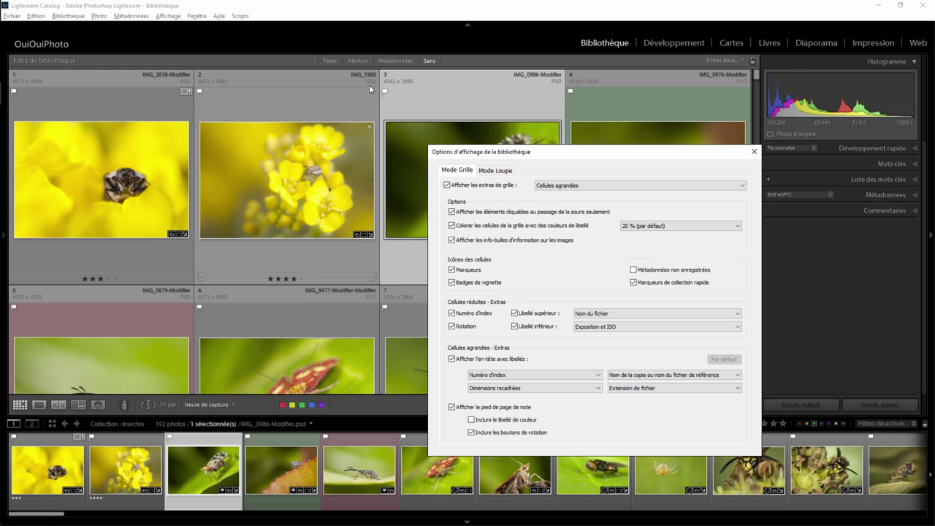
Set the fourth header field to Exposure and ISO and exclude rotation buttons from footers.
{"action": "left_click", "coordinate": [738, 388]}
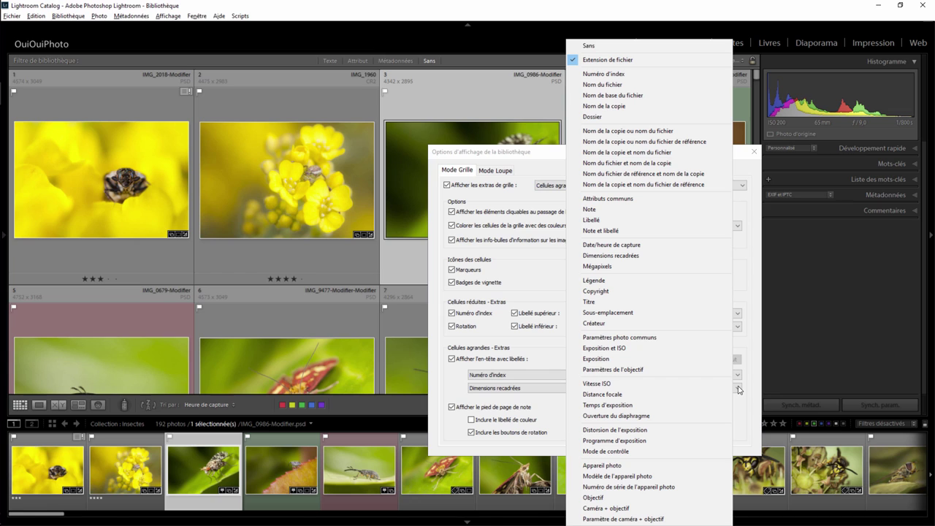
{"action": "left_click", "coordinate": [642, 348]}
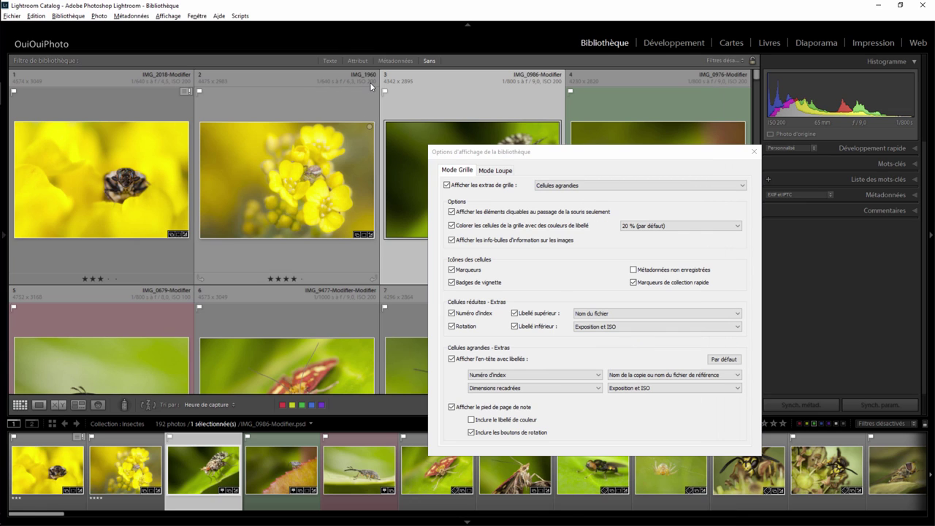
{"action": "left_click", "coordinate": [452, 407]}
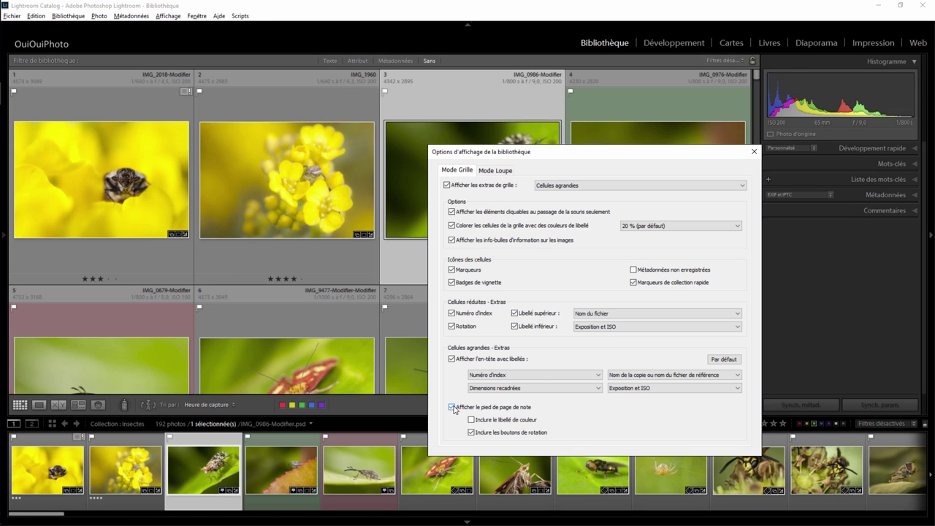
{"action": "left_click", "coordinate": [453, 407]}
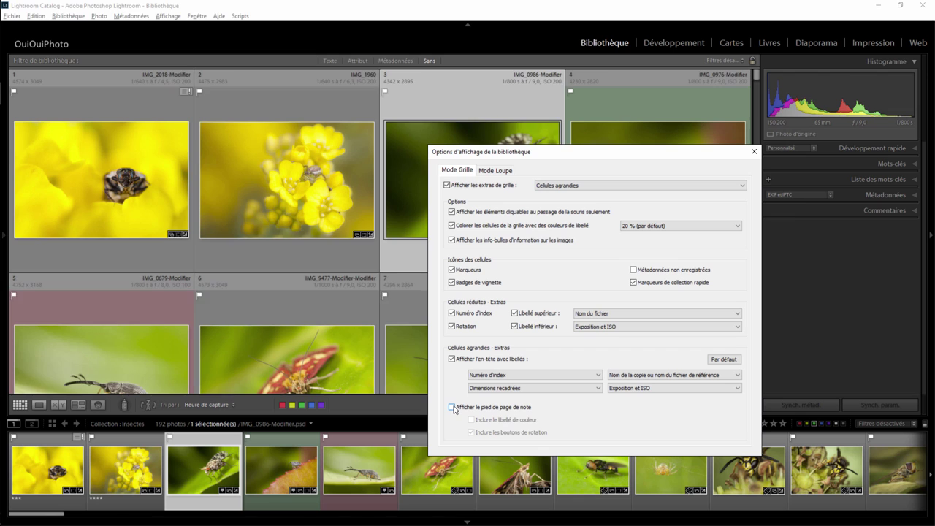
{"action": "left_click", "coordinate": [452, 407]}
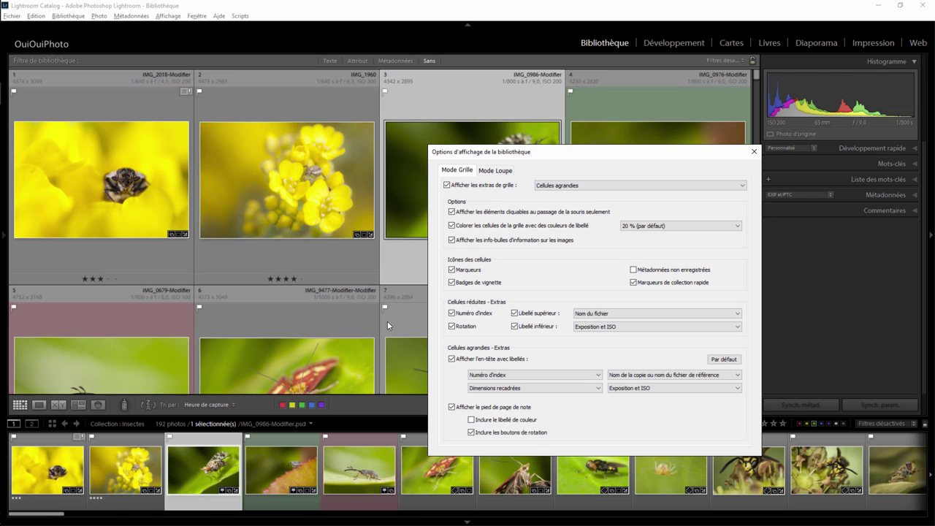
{"action": "mouse_move", "coordinate": [205, 281]}
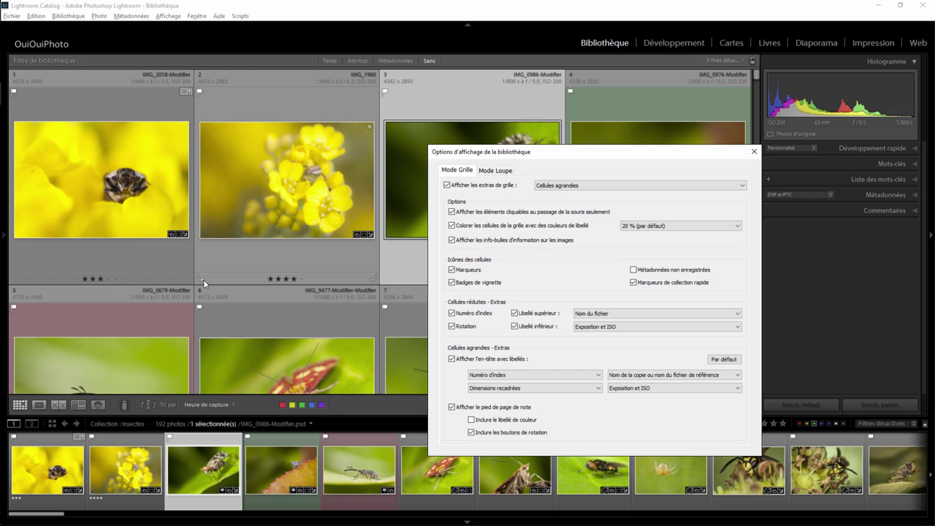
{"action": "left_click", "coordinate": [472, 432]}
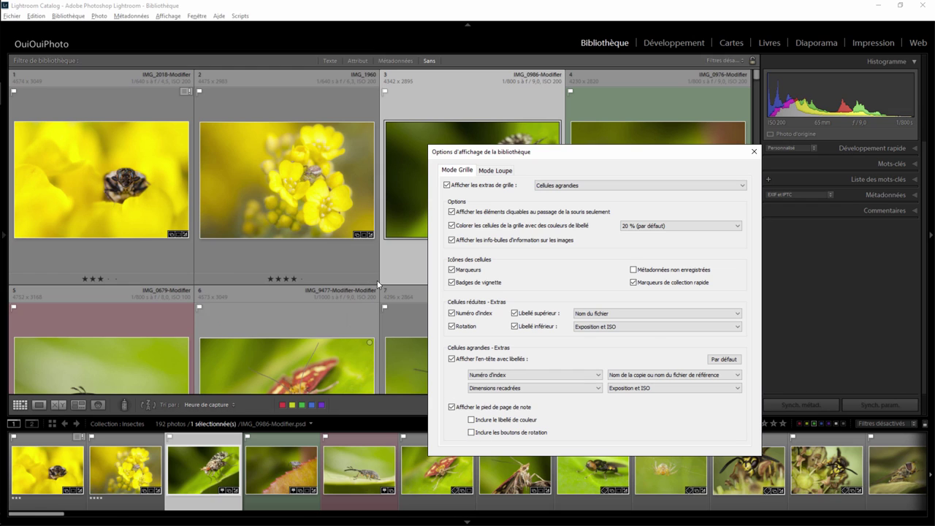
Add Include Color Label to the rating footer and move the dialog to preview it.
{"action": "left_click", "coordinate": [472, 420]}
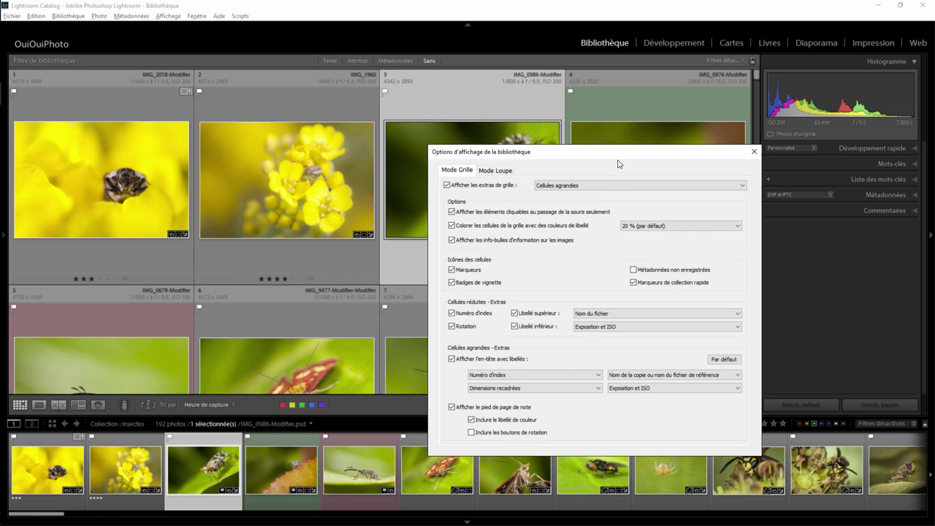
{"action": "left_click_drag", "start_coordinate": [620, 162], "coordinate": [724, 338]}
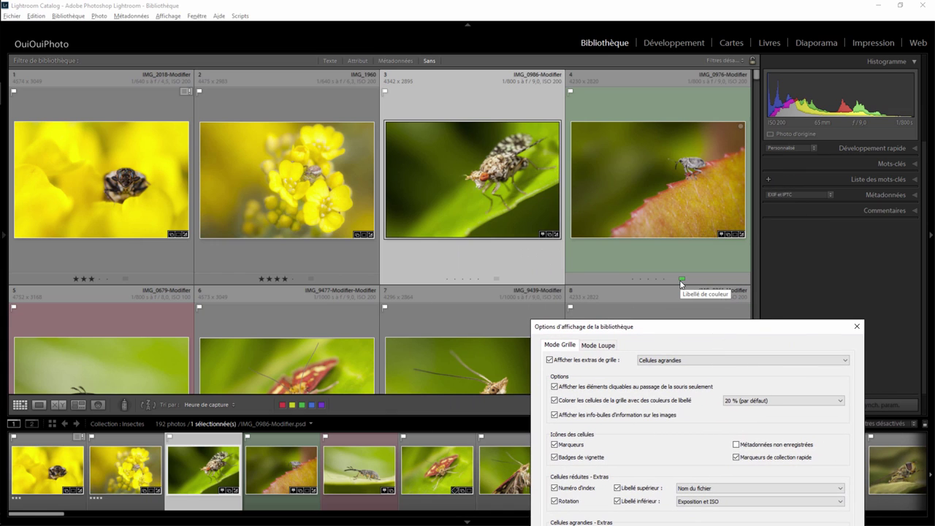
{"action": "left_click_drag", "start_coordinate": [653, 324], "coordinate": [490, 134]}
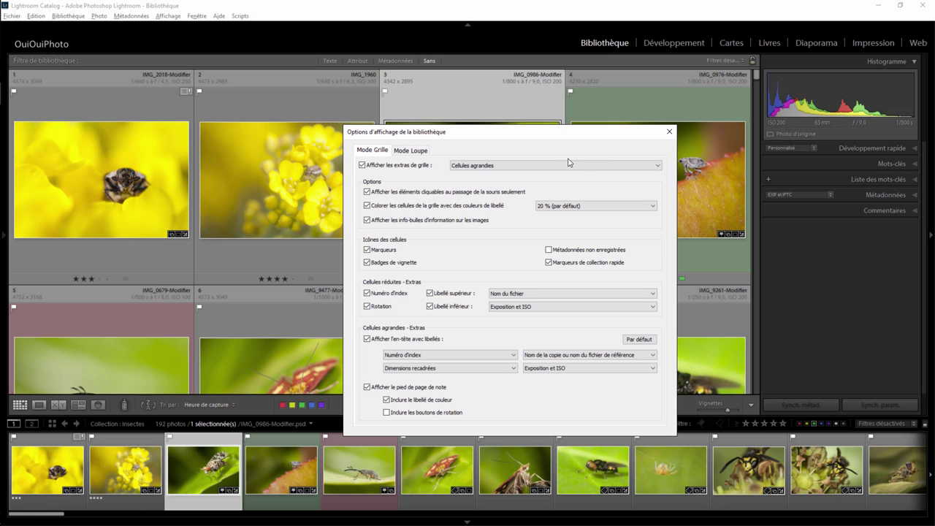
Set Show Grid Extras back to Compact Cells and move the dialog up slightly.
{"action": "left_click", "coordinate": [538, 167]}
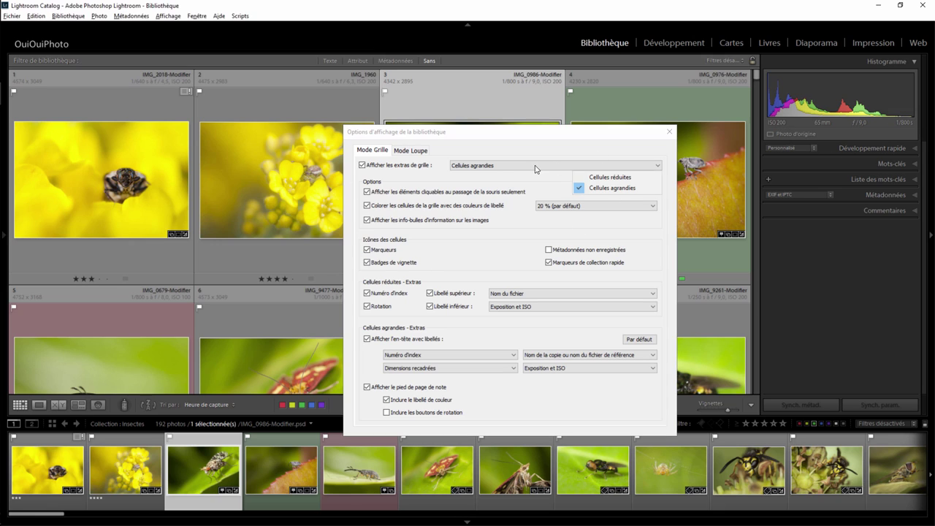
{"action": "left_click", "coordinate": [585, 178]}
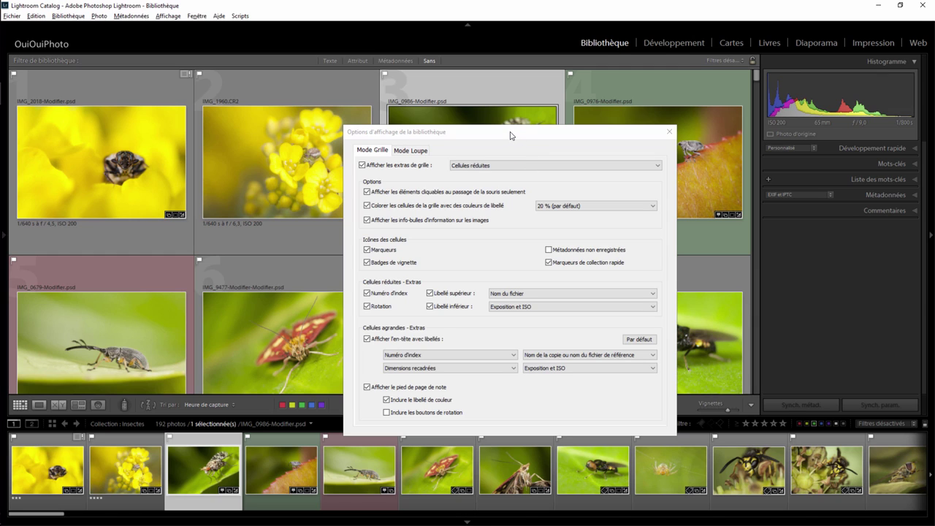
{"action": "mouse_move", "coordinate": [511, 135]}
{"action": "left_mouse_down"}
{"action": "mouse_move", "coordinate": [461, 102]}
{"action": "mouse_move", "coordinate": [538, 112]}
{"action": "left_mouse_up"}
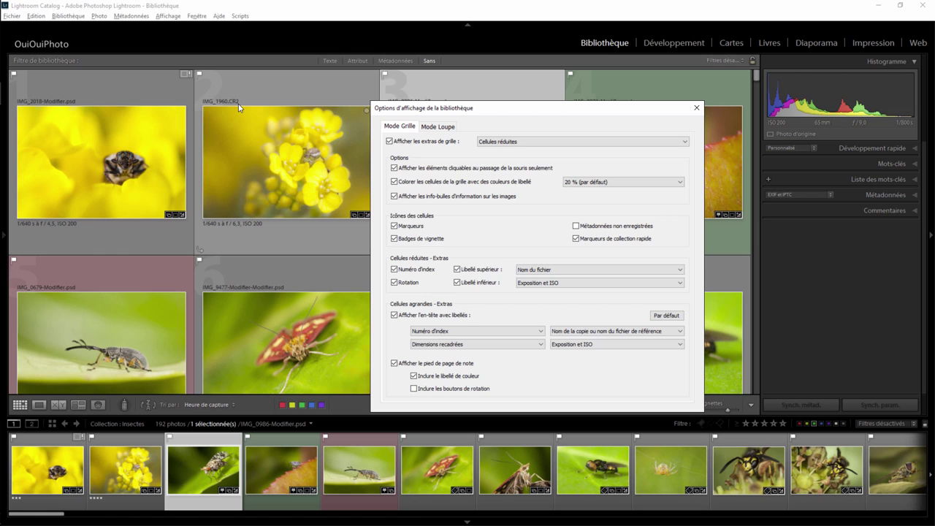
On Mode Loupe, enable the info overlay showing file name, capture date and dimensions.
{"action": "left_click", "coordinate": [440, 128]}
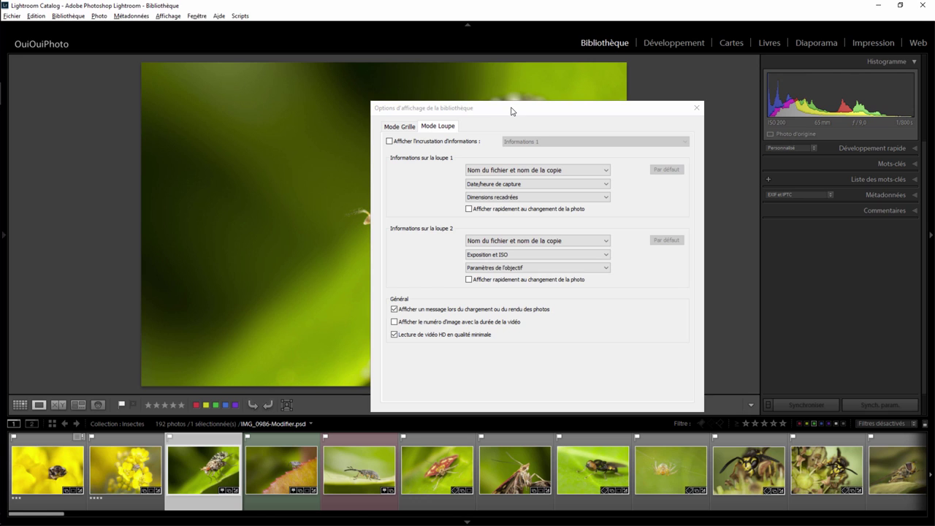
{"action": "mouse_move", "coordinate": [513, 112]}
{"action": "left_mouse_down"}
{"action": "mouse_move", "coordinate": [773, 129]}
{"action": "mouse_move", "coordinate": [695, 125]}
{"action": "left_mouse_up"}
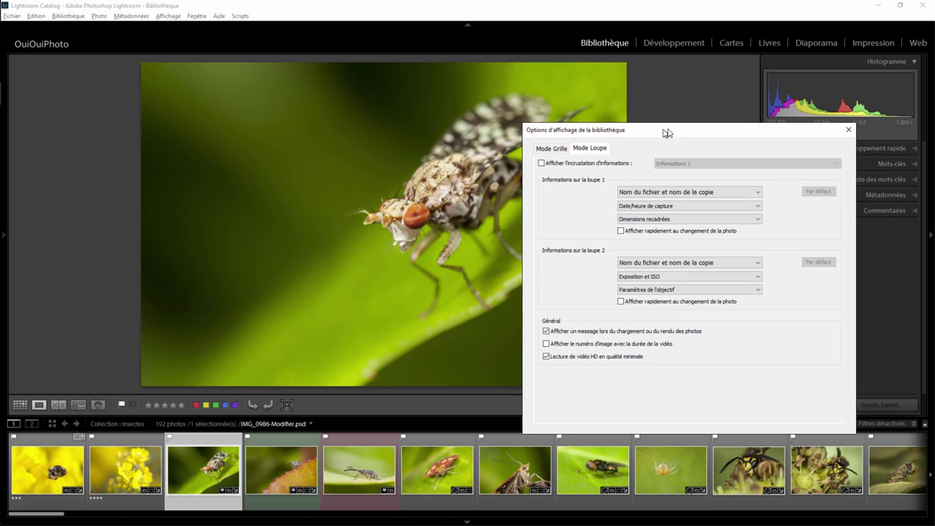
{"action": "left_click_drag", "start_coordinate": [694, 126], "coordinate": [685, 132]}
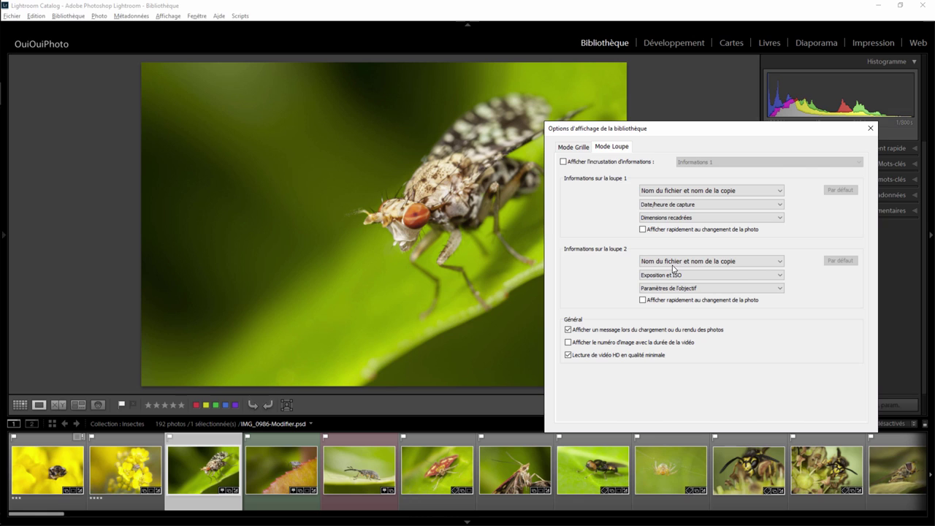
{"action": "left_click", "coordinate": [566, 162]}
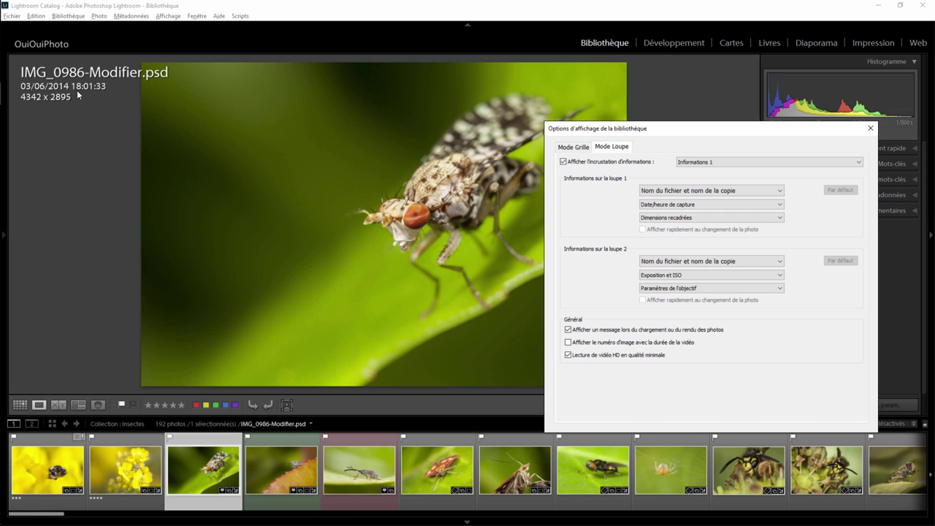
Preview the Informations 2 and Informations 1 overlays on IMG_0986, ending on Informations 1, and open its second-line choices.
{"action": "left_click", "coordinate": [852, 164]}
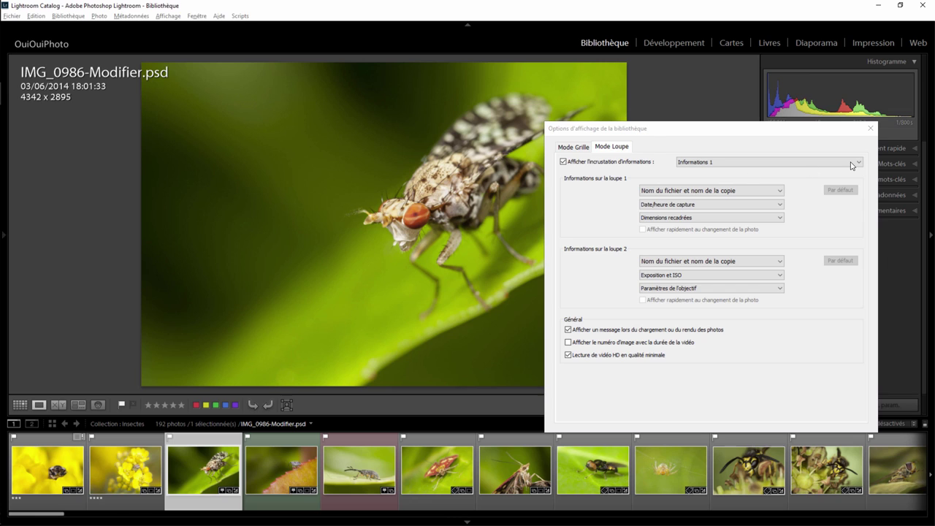
{"action": "left_click", "coordinate": [830, 184]}
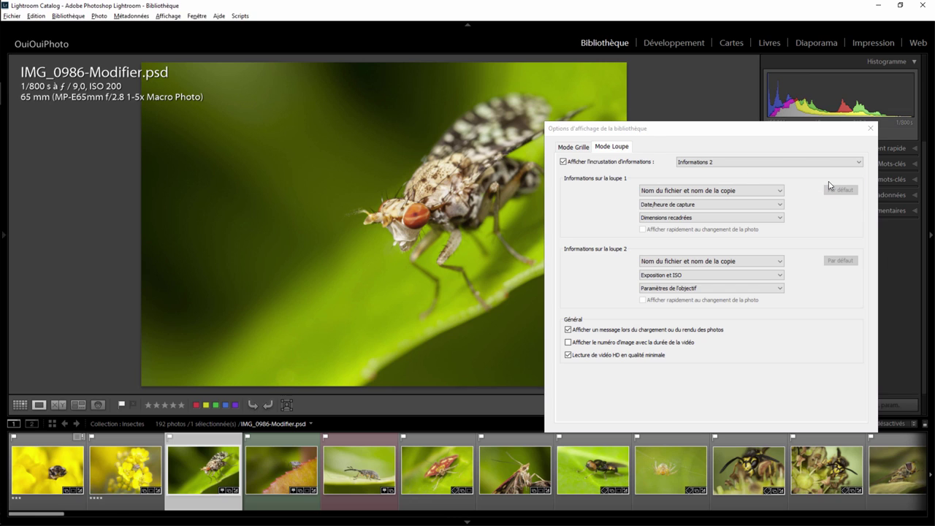
{"action": "left_click", "coordinate": [825, 166]}
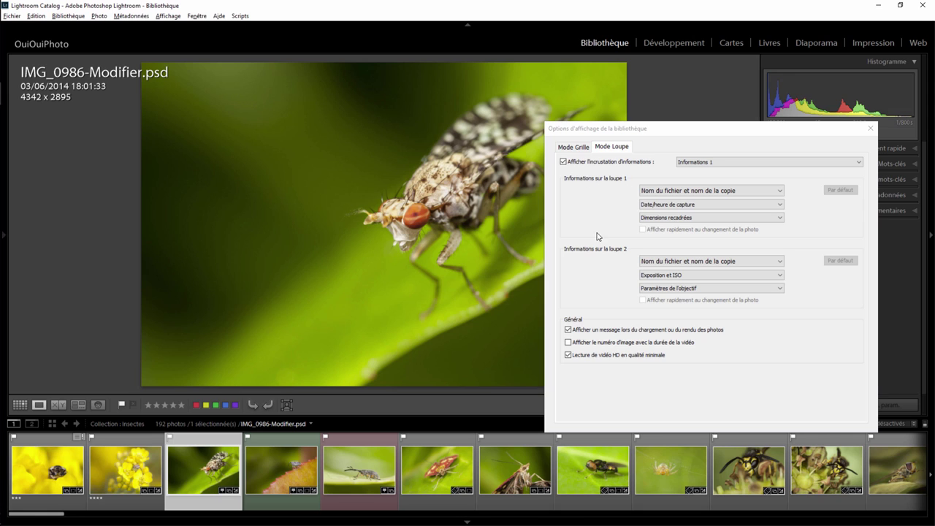
{"action": "left_click", "coordinate": [710, 162]}
{"action": "left_click", "coordinate": [792, 185]}
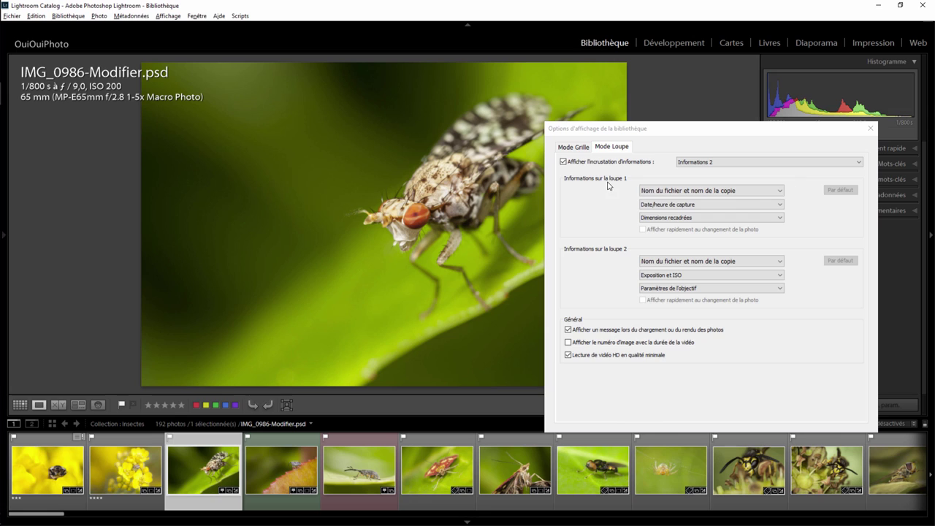
{"action": "left_click", "coordinate": [717, 163]}
{"action": "left_click", "coordinate": [808, 174]}
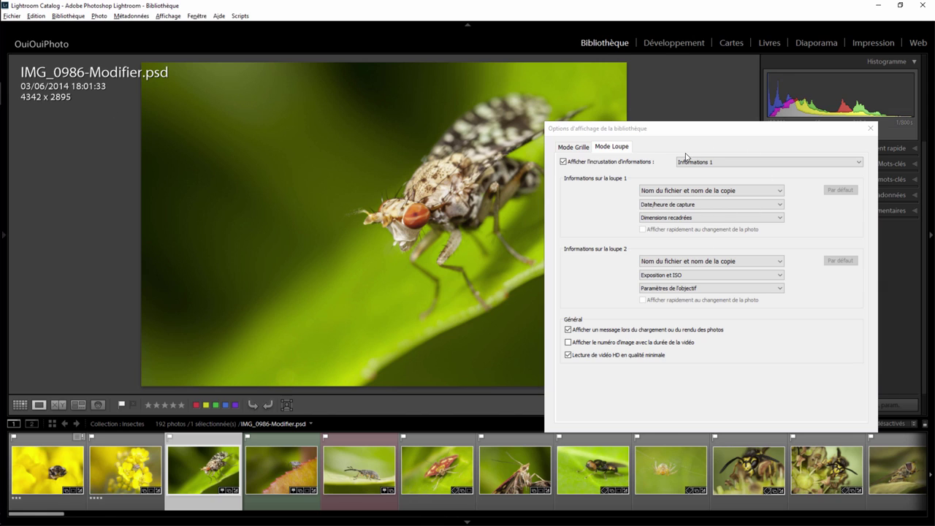
{"action": "left_click", "coordinate": [705, 207]}
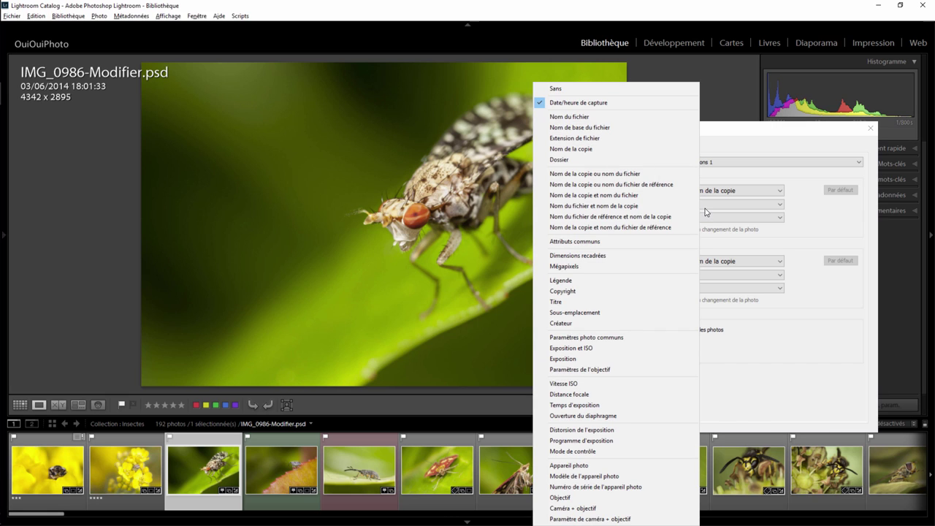
Set Informations 1's second line to Mégapixels, then select the Informations 2 overlay set.
{"action": "left_click", "coordinate": [567, 267]}
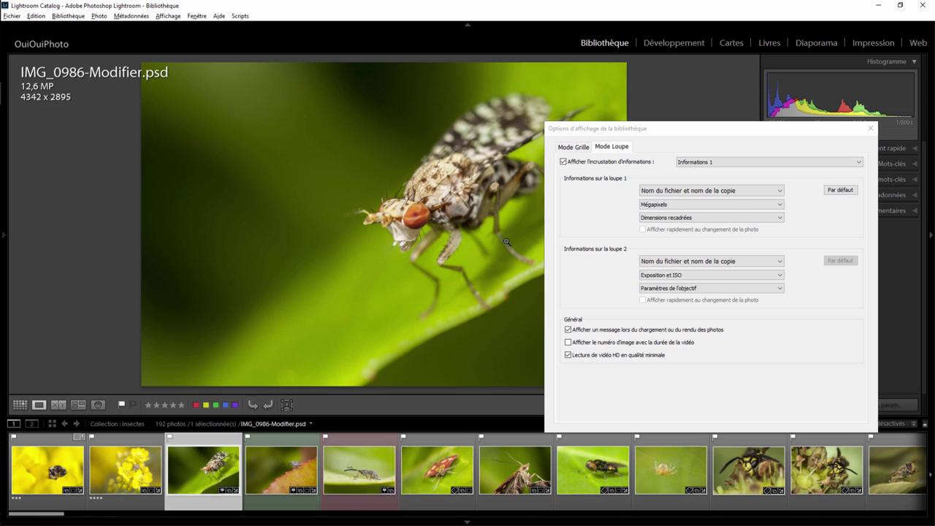
{"action": "left_click", "coordinate": [728, 163]}
{"action": "left_click", "coordinate": [812, 183]}
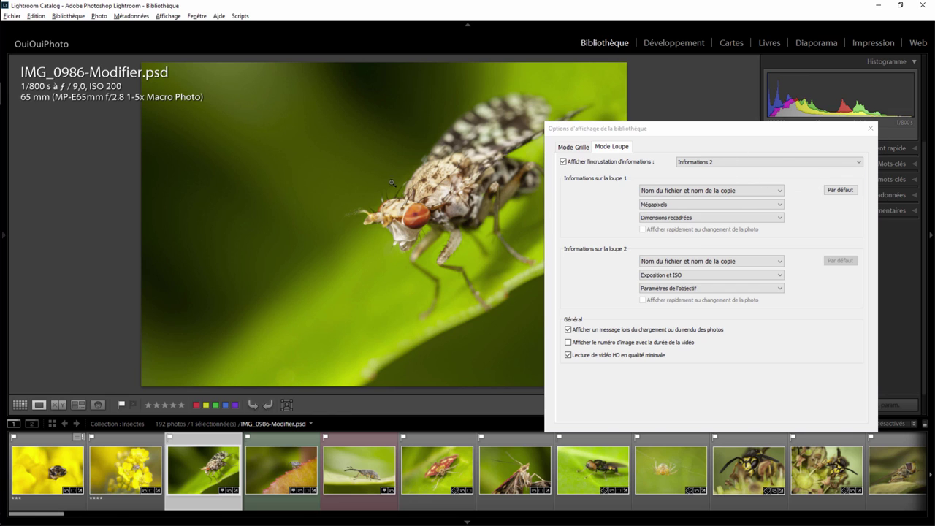
Set Informations 2's first line to Dossier, trying creator and copyright first, and close the view options.
{"action": "left_click", "coordinate": [720, 263]}
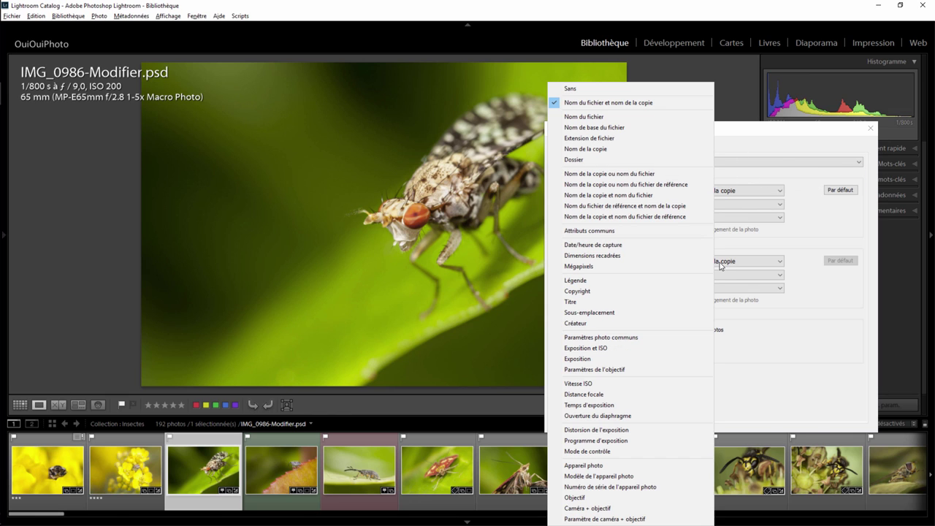
{"action": "left_click", "coordinate": [589, 324]}
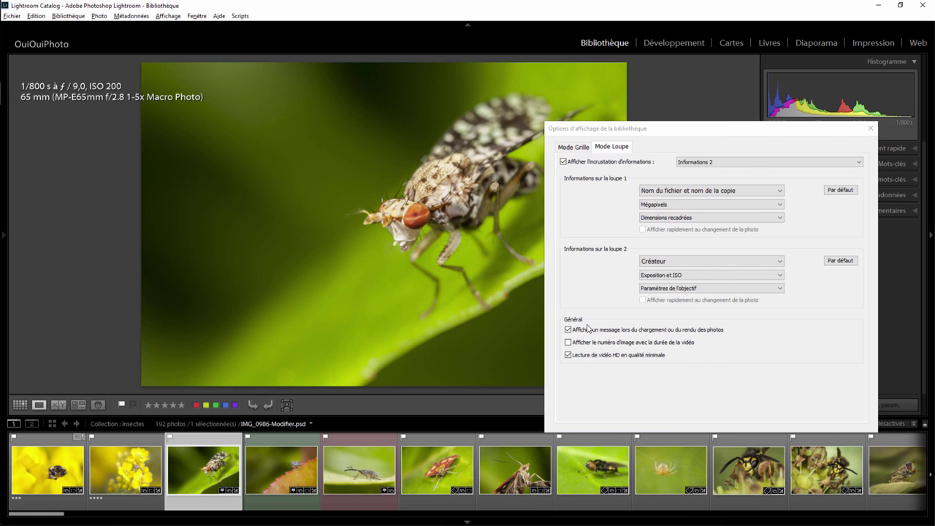
{"action": "left_click", "coordinate": [693, 263]}
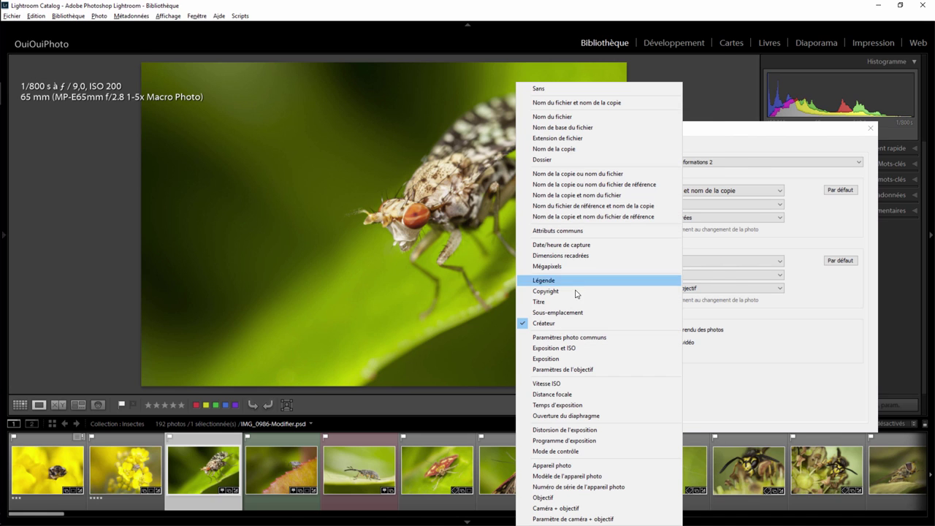
{"action": "left_click", "coordinate": [549, 291]}
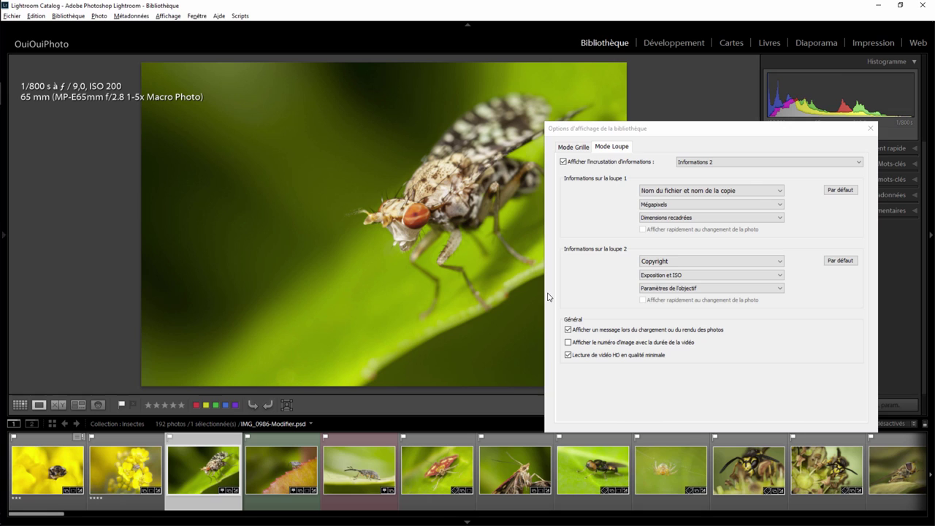
{"action": "left_click", "coordinate": [676, 260]}
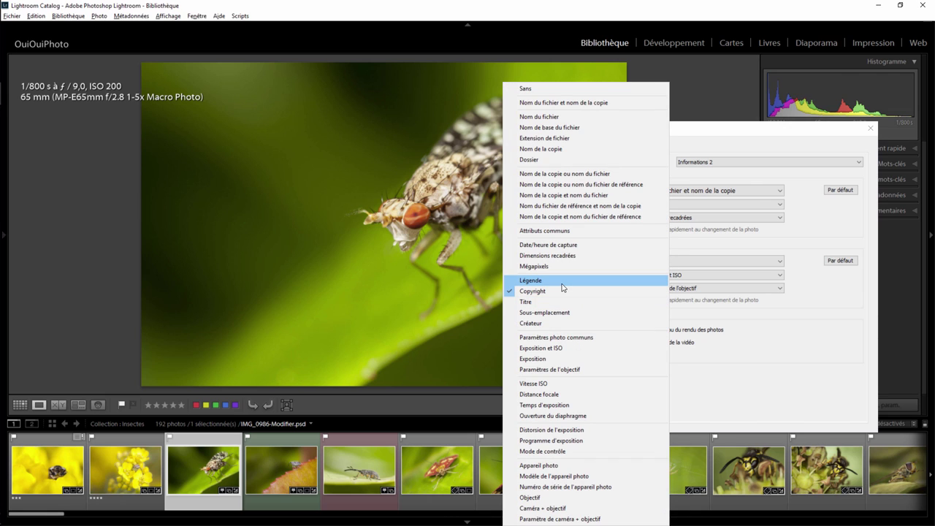
{"action": "left_click", "coordinate": [531, 158]}
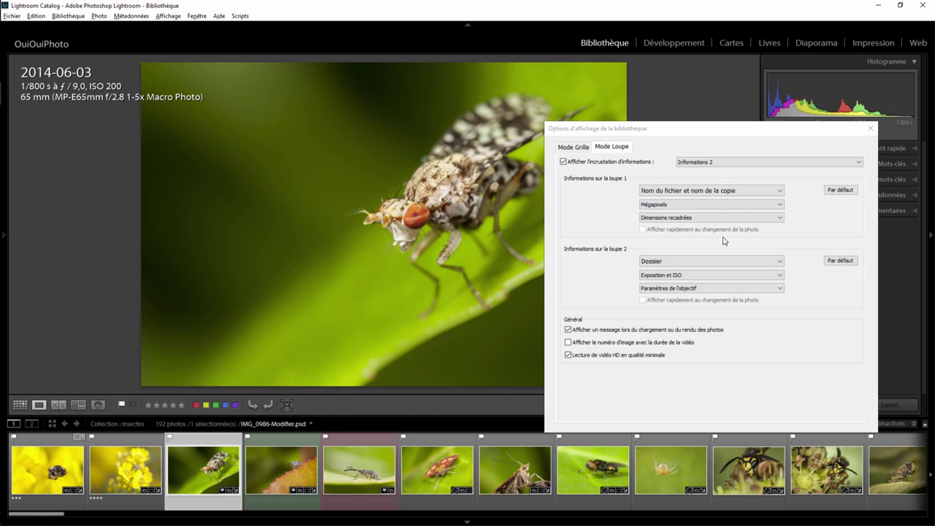
{"action": "left_click", "coordinate": [870, 130]}
Cycle through the loupe info overlays with the I key, then go back to the thumbnail grid.
{"action": "key", "text": "i"}
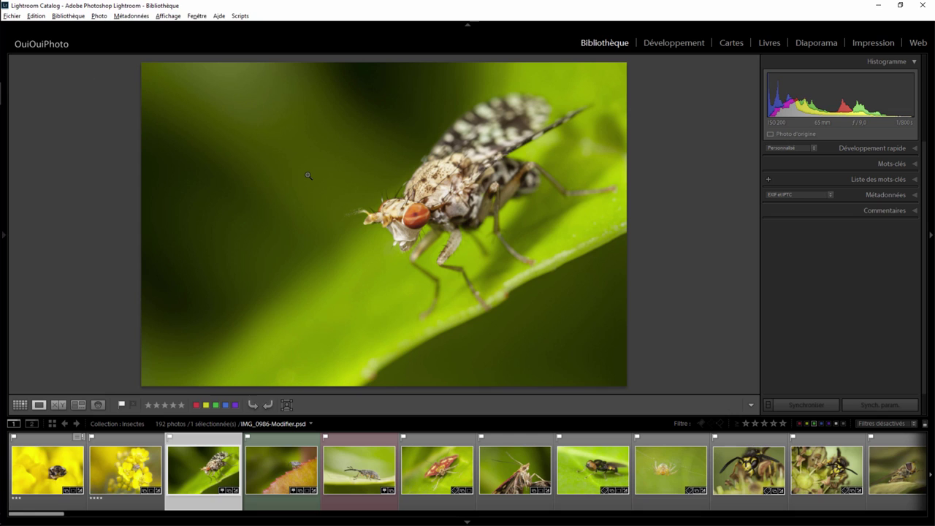
{"action": "key", "text": "i"}
{"action": "key", "text": "i"}
{"action": "key", "text": "i"}
{"action": "key", "text": "i"}
{"action": "key", "text": "i"}
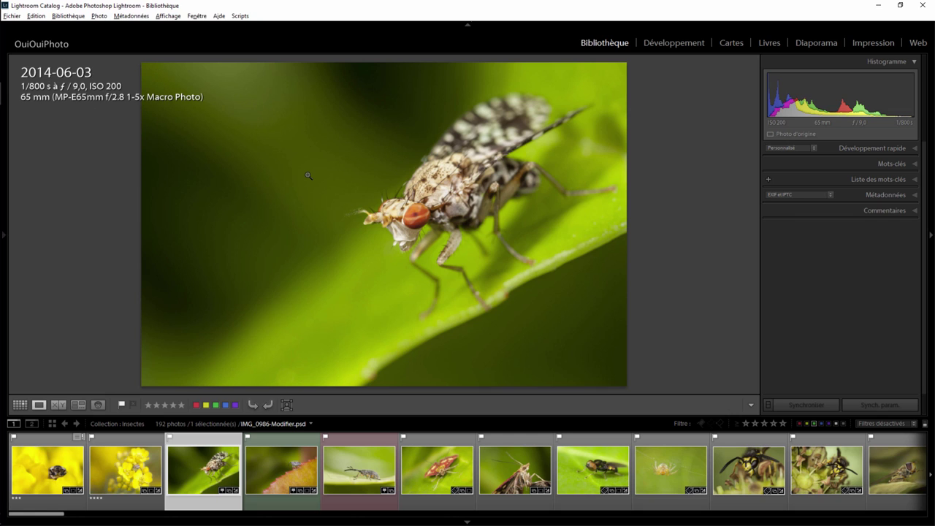
{"action": "key", "text": "i"}
{"action": "key", "text": "i"}
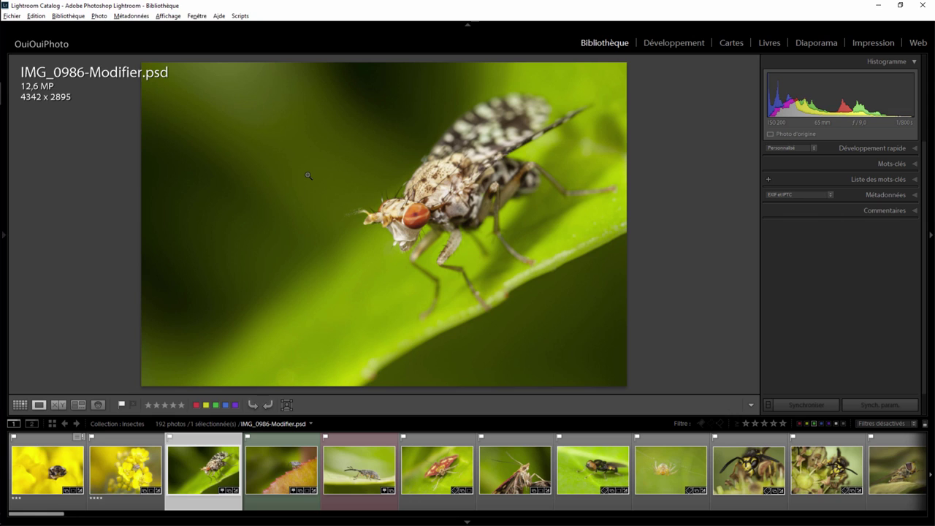
{"action": "key", "text": "i"}
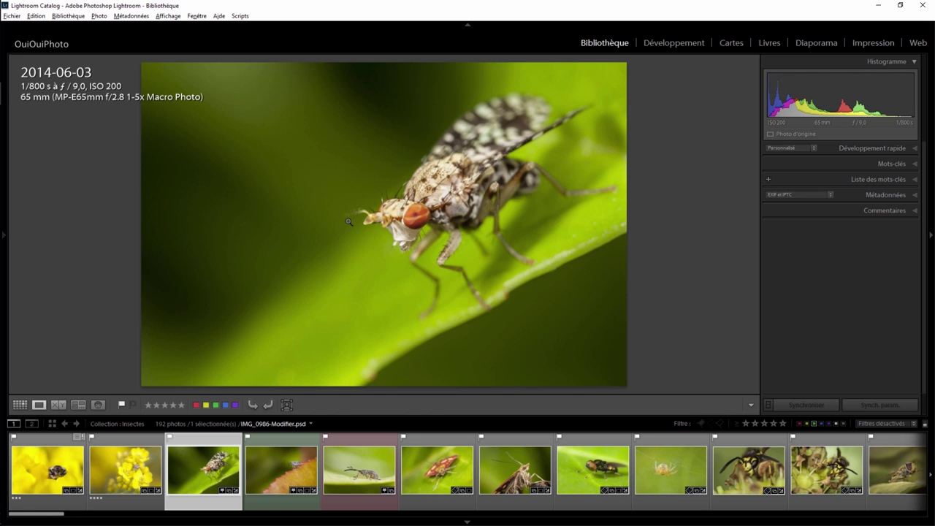
{"action": "left_click", "coordinate": [19, 404]}
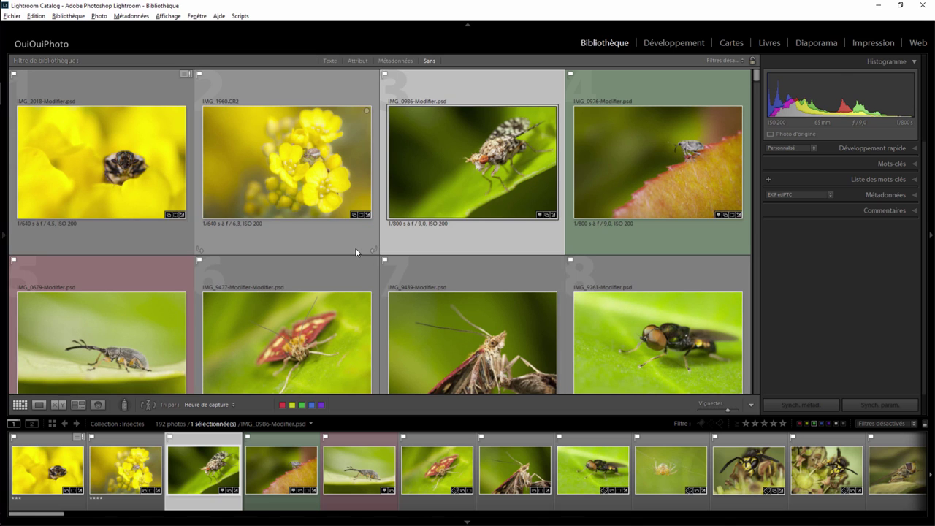
{"action": "key", "text": "j"}
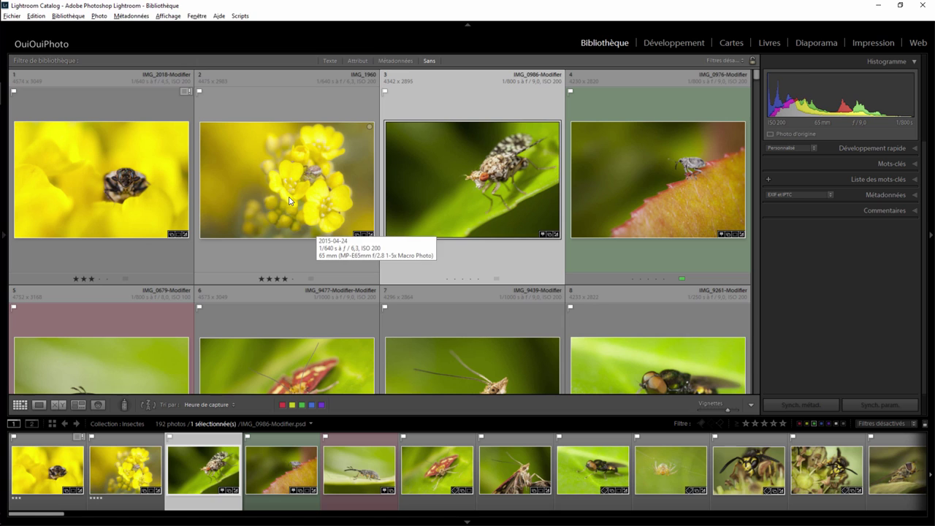
{"action": "key", "text": "j"}
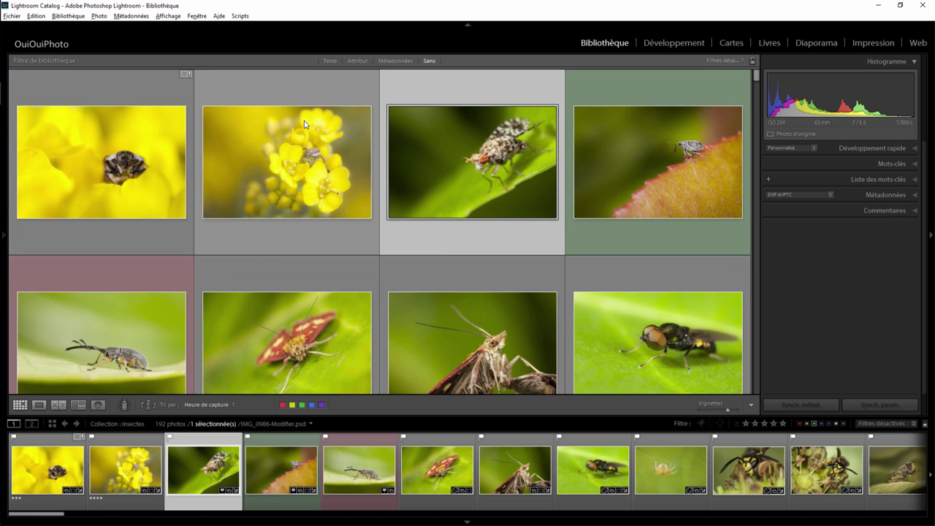
{"action": "key", "text": "j"}
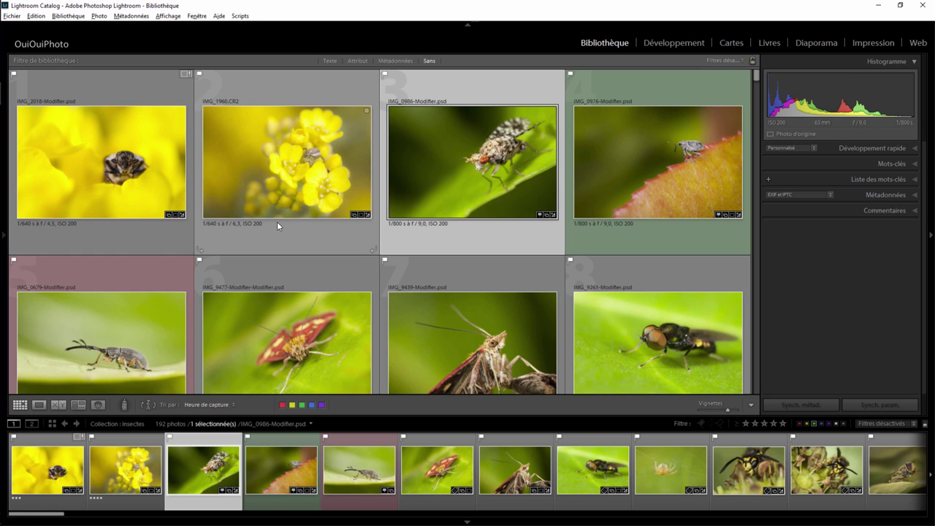
{"action": "key", "text": "j"}
{"action": "key", "text": "j"}
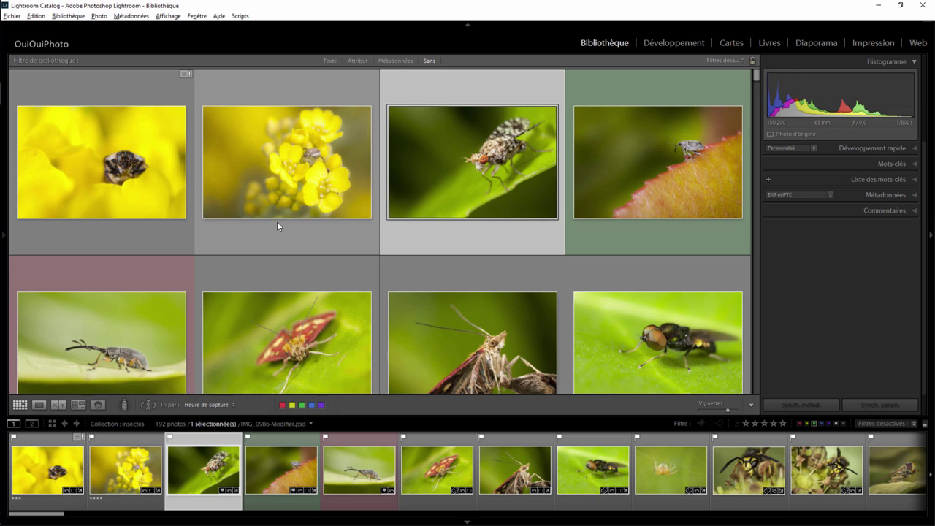
{"action": "key", "text": "j"}
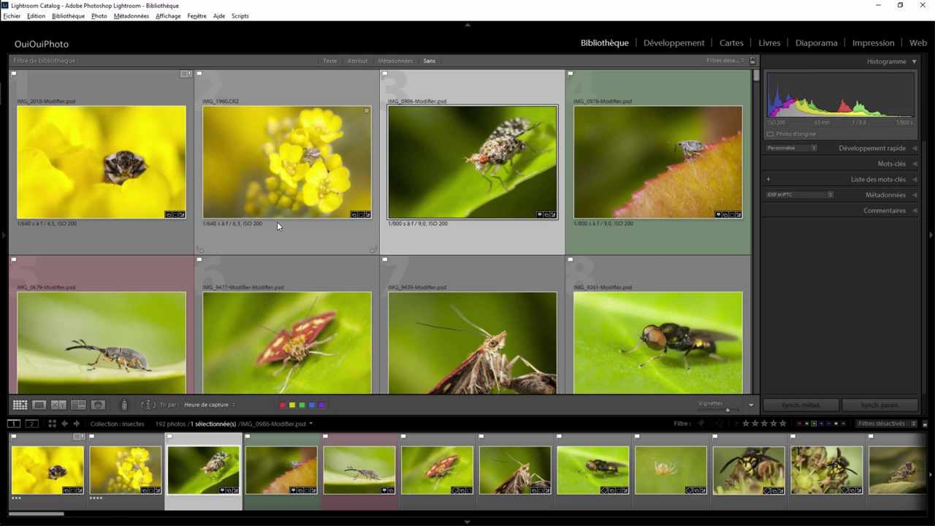